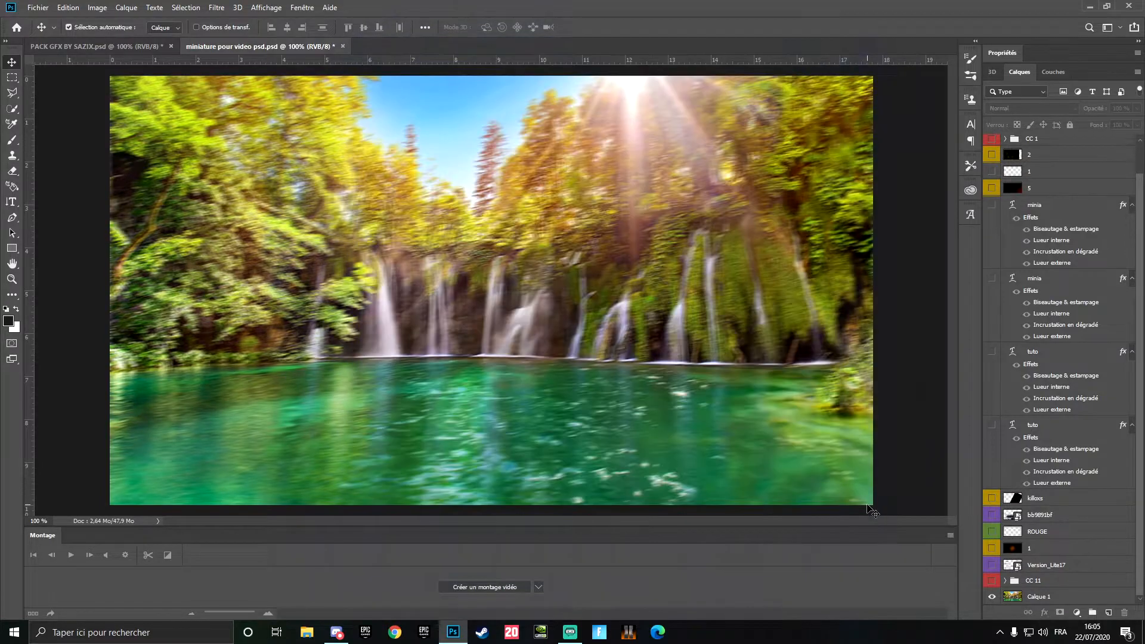
# Step: Compare the canvas with and without the background layer Calque 1, leaving the layer shown
pyautogui.click(993, 598)
pyautogui.click(993, 598)
# Step: In PACK GFX BY SAZIX.psd, try a 10° Directional Blur on landscape layer Calque 546, raising the distance to 106 pixels and reducing it again
pyautogui.hotkey('ctrl', 'Tab')
pyautogui.click(219, 7)
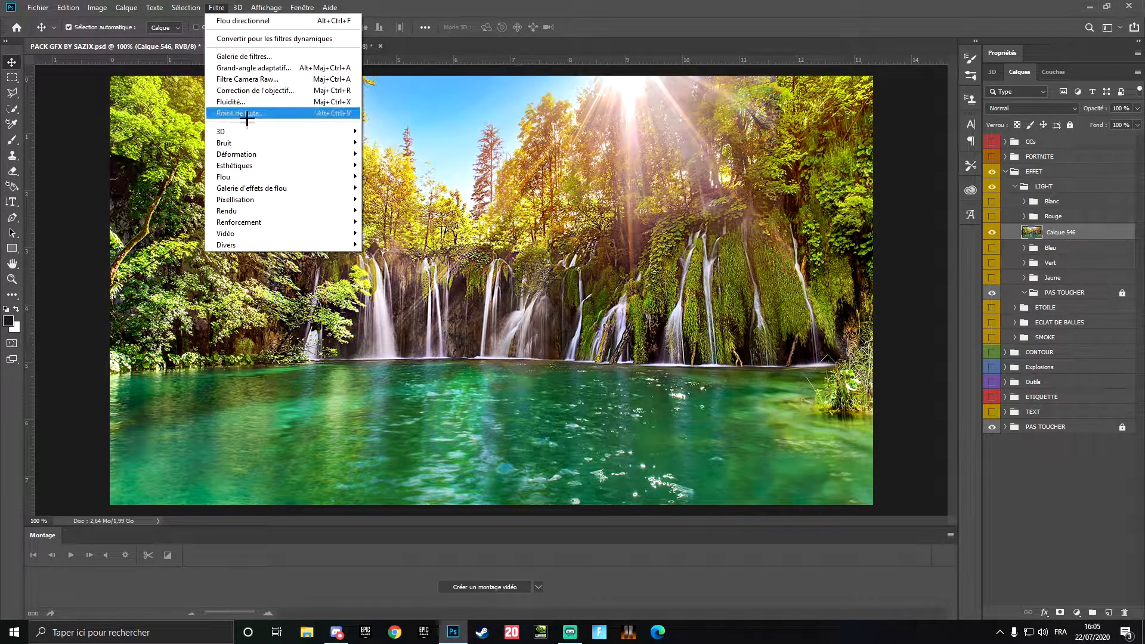
pyautogui.moveTo(238, 176)
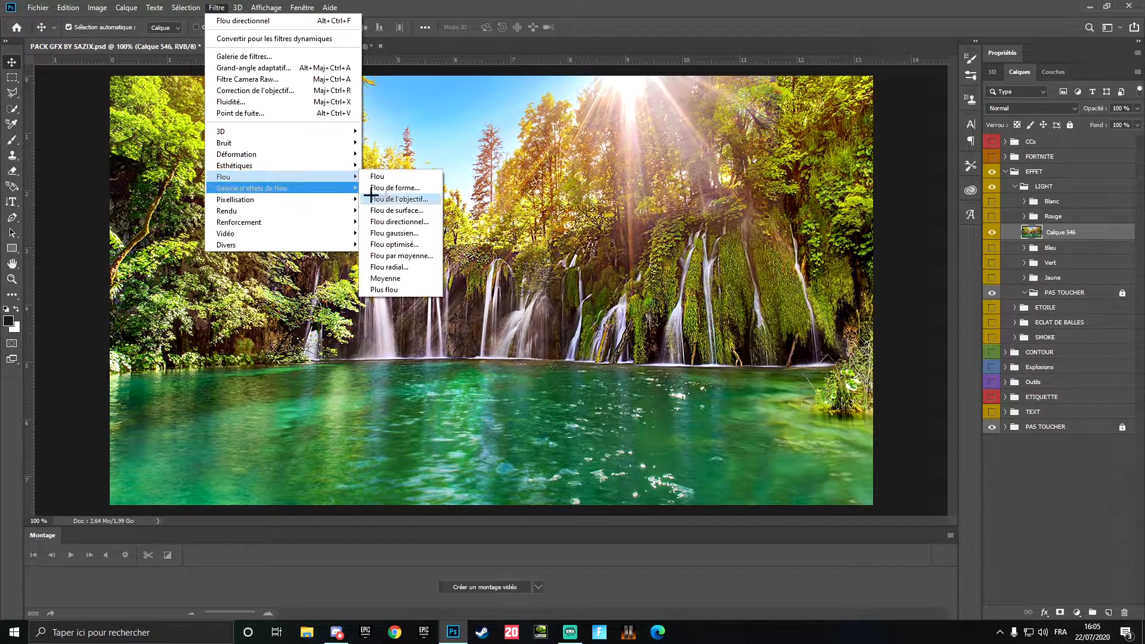
pyautogui.click(412, 221)
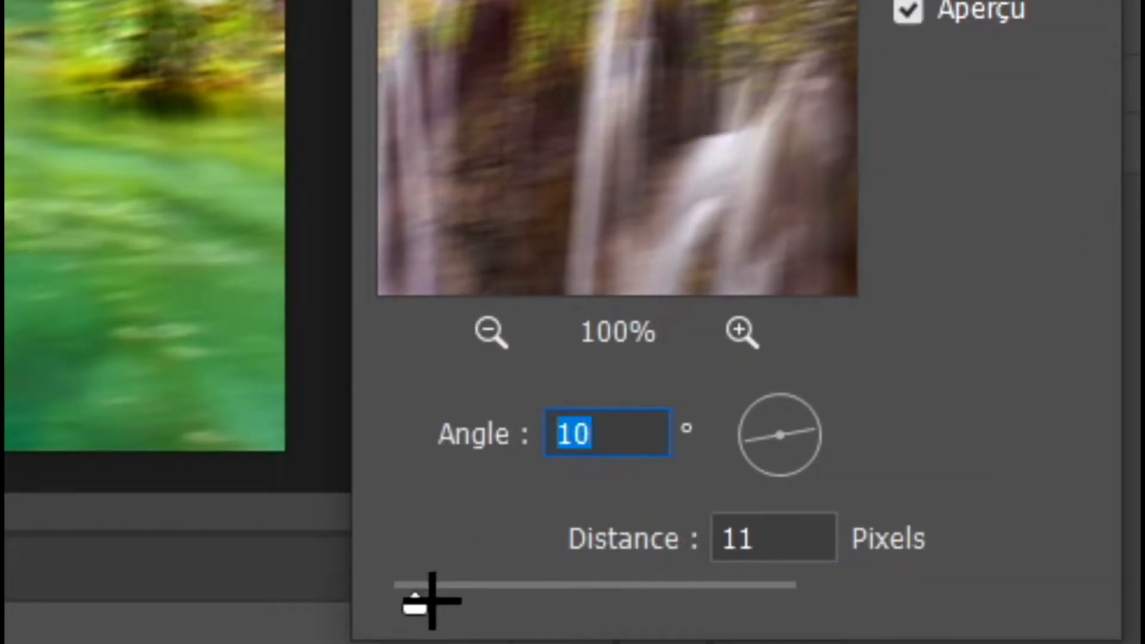
pyautogui.moveTo(907, 544); pyautogui.dragTo(914, 543)
pyautogui.moveTo(786, 560); pyautogui.dragTo(831, 555)
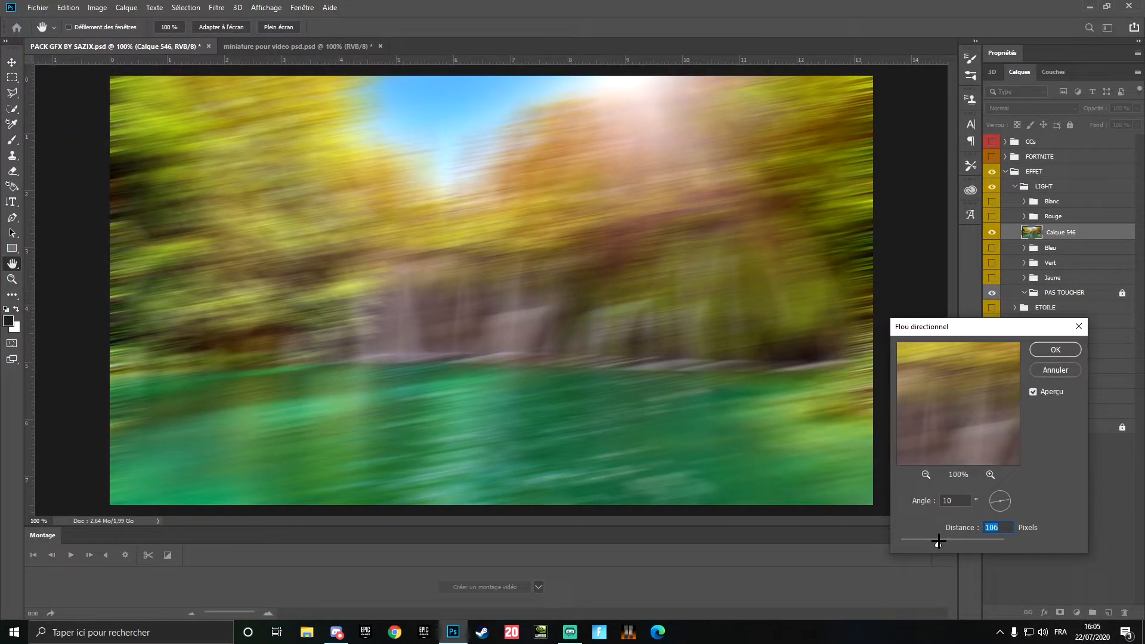
pyautogui.moveTo(939, 542); pyautogui.dragTo(907, 545)
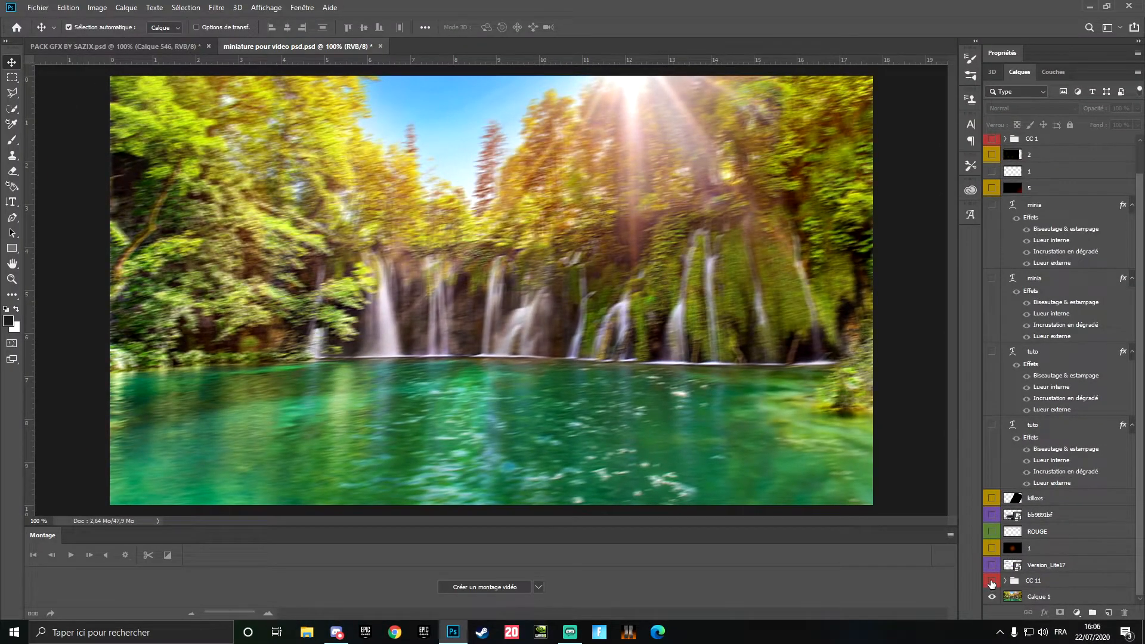
# Step: Show the CC 11 group in the miniature document, toggling it to compare the image before and after
pyautogui.click(992, 582)
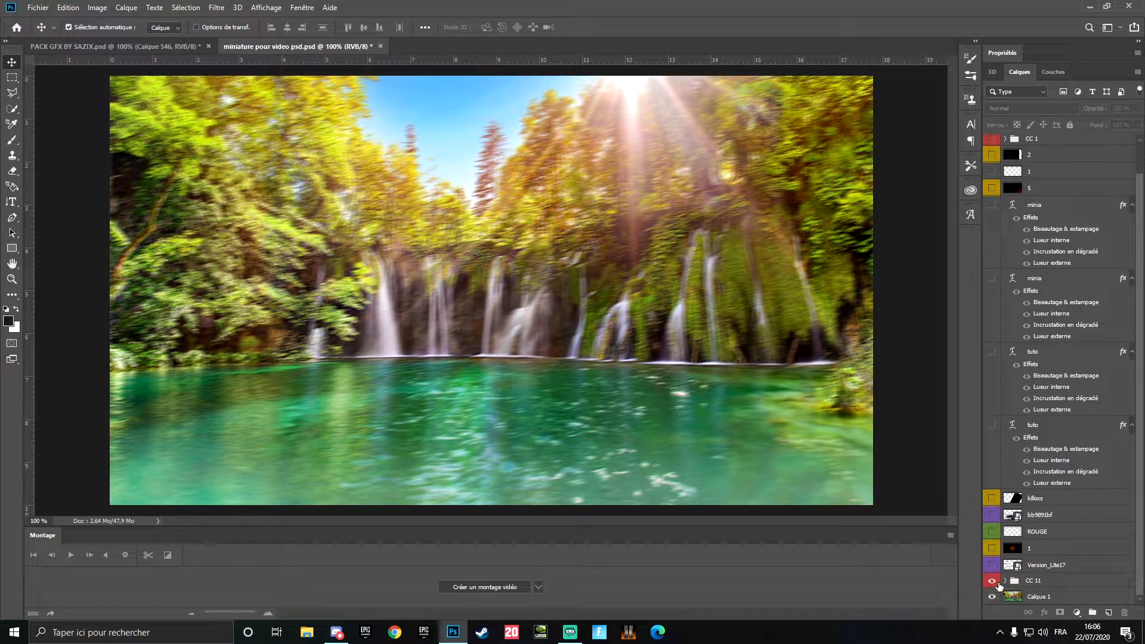
pyautogui.click(992, 582)
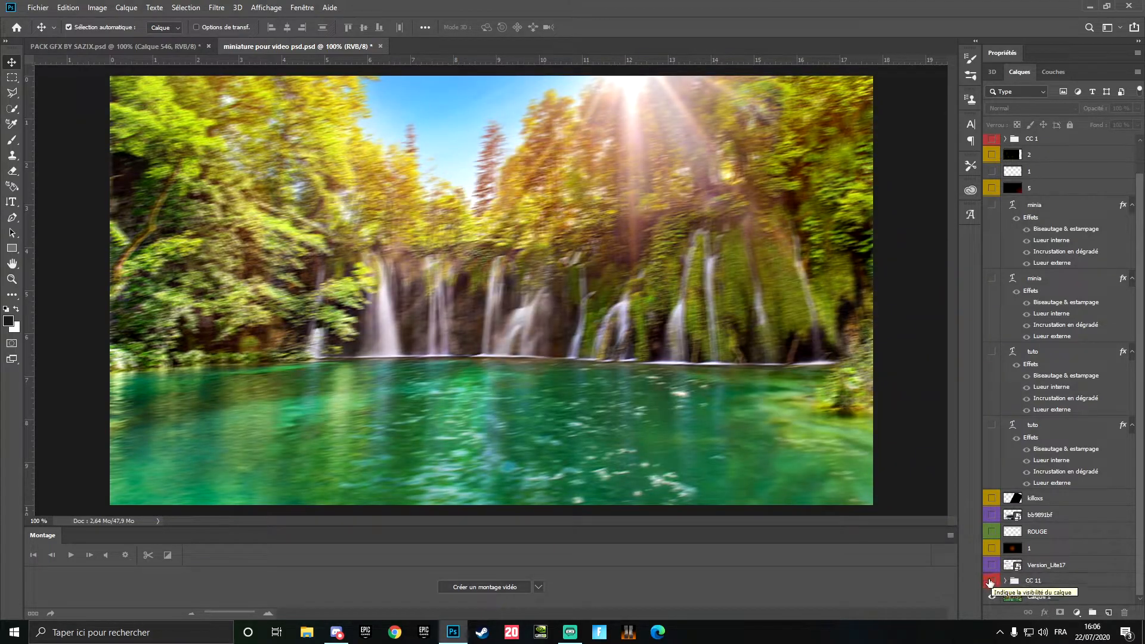
pyautogui.click(992, 581)
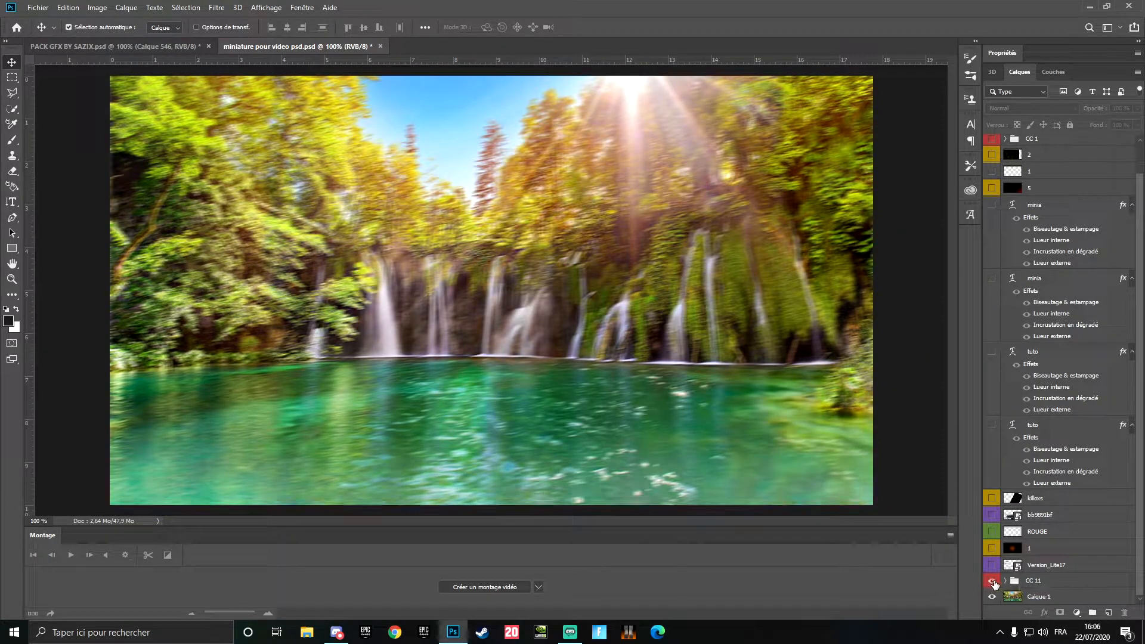
# Step: Inspect the gradient fill settings and gradient stops of layer #11 inside the CC 11 group, then collapse the group
pyautogui.click(1007, 581)
pyautogui.doubleClick(1022, 596)
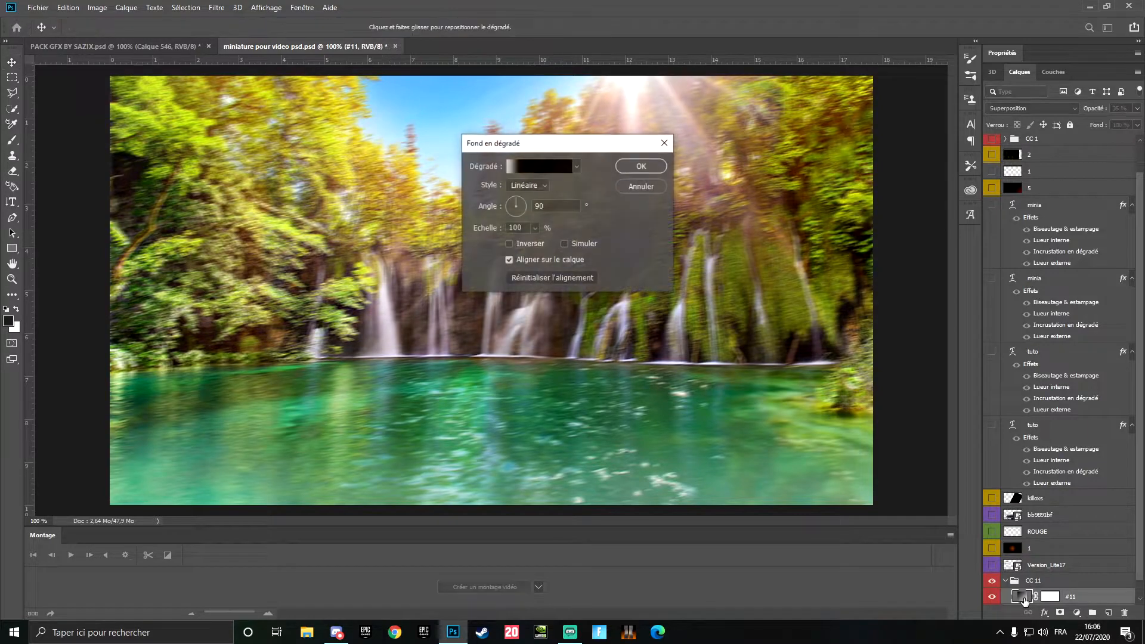
pyautogui.click(519, 164)
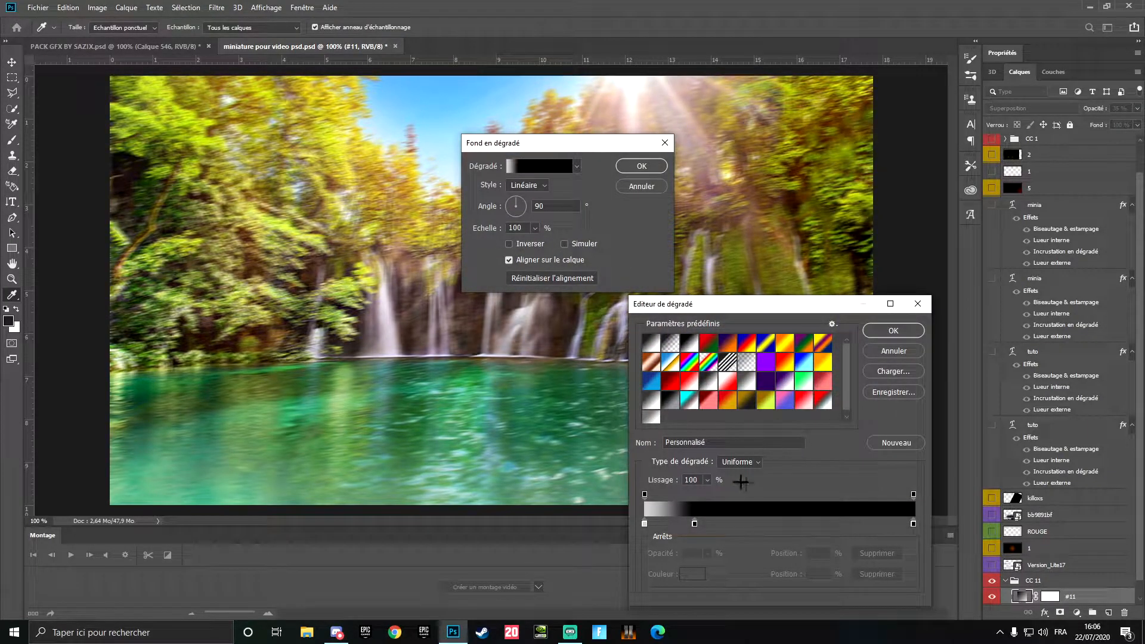
pyautogui.click(882, 330)
pyautogui.click(642, 166)
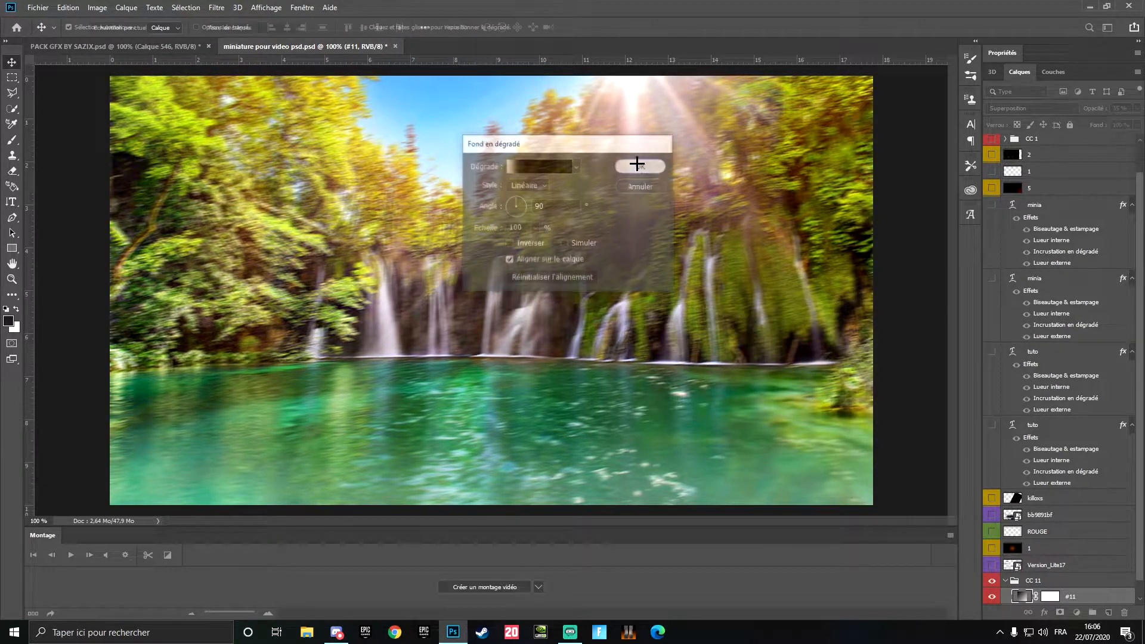
pyautogui.click(1004, 581)
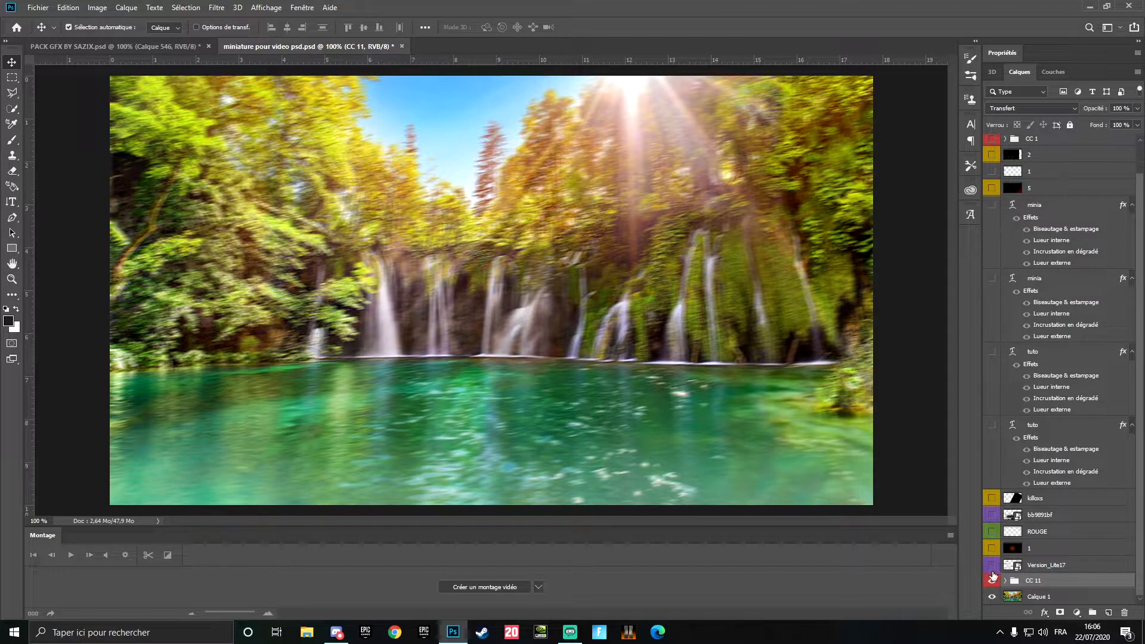
# Step: Show the Version_Lite17 glitch layer and compare it with its original in PACK GFX BY SAZIX.psd, returning to the miniature document
pyautogui.click(992, 565)
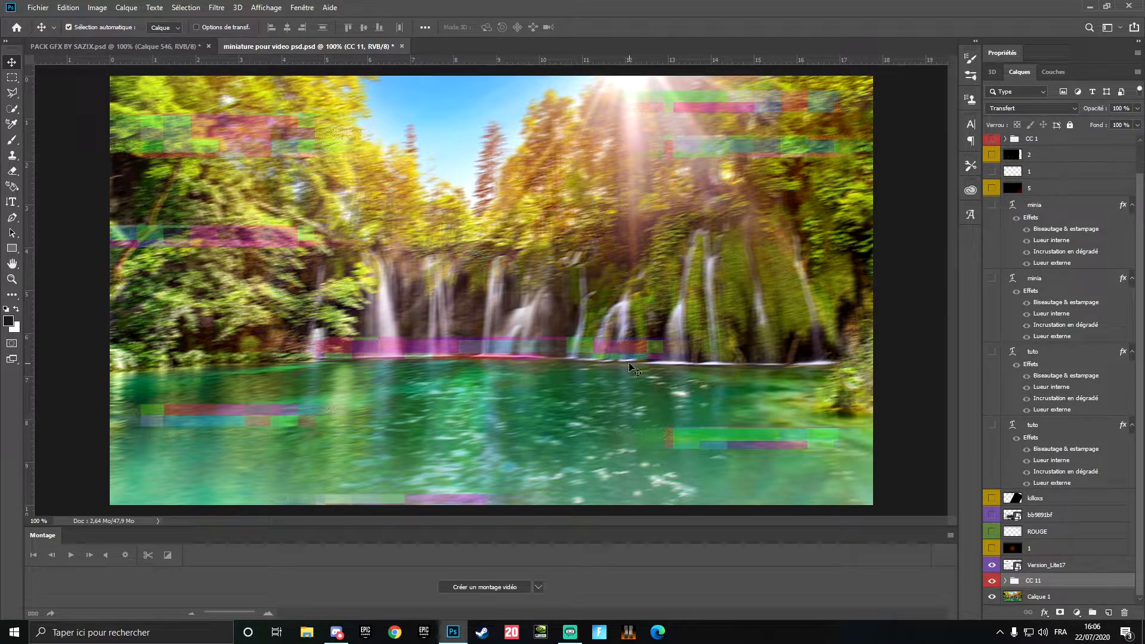
pyautogui.hotkey('ctrl', 'Tab')
pyautogui.scroll(-3, 1010, 301)
pyautogui.click(992, 535)
pyautogui.click(993, 536)
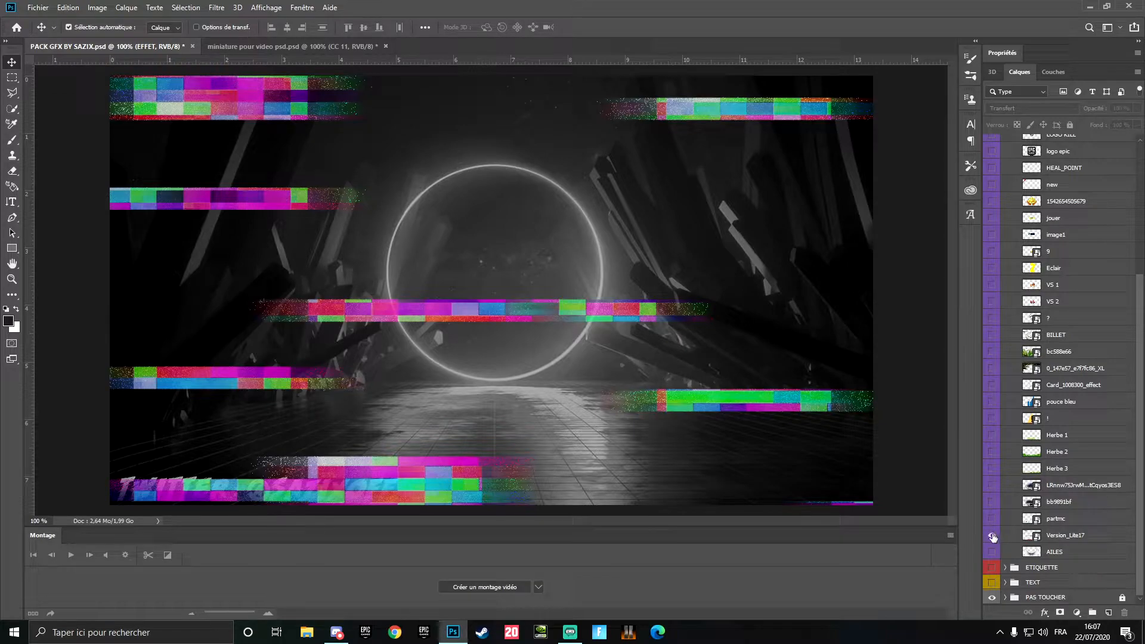
pyautogui.hotkey('ctrl', 'Tab')
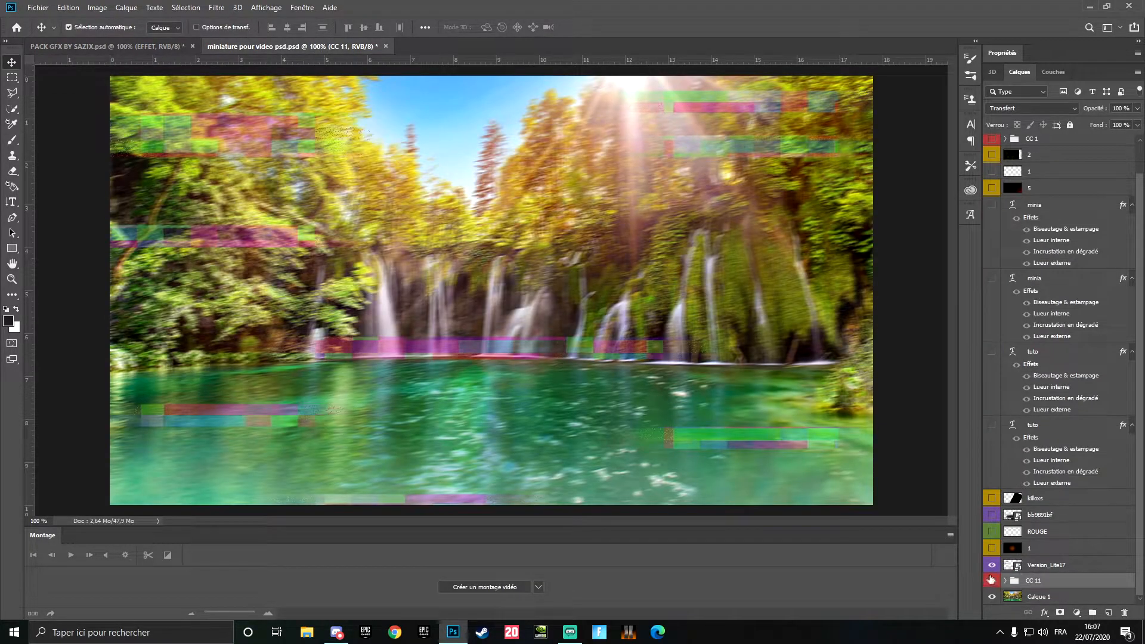
# Step: Toggle the Version_Lite17 layer, try a higher opacity on it, and set its opacity back to 45%
pyautogui.click(992, 565)
pyautogui.click(992, 566)
pyautogui.click(1068, 565)
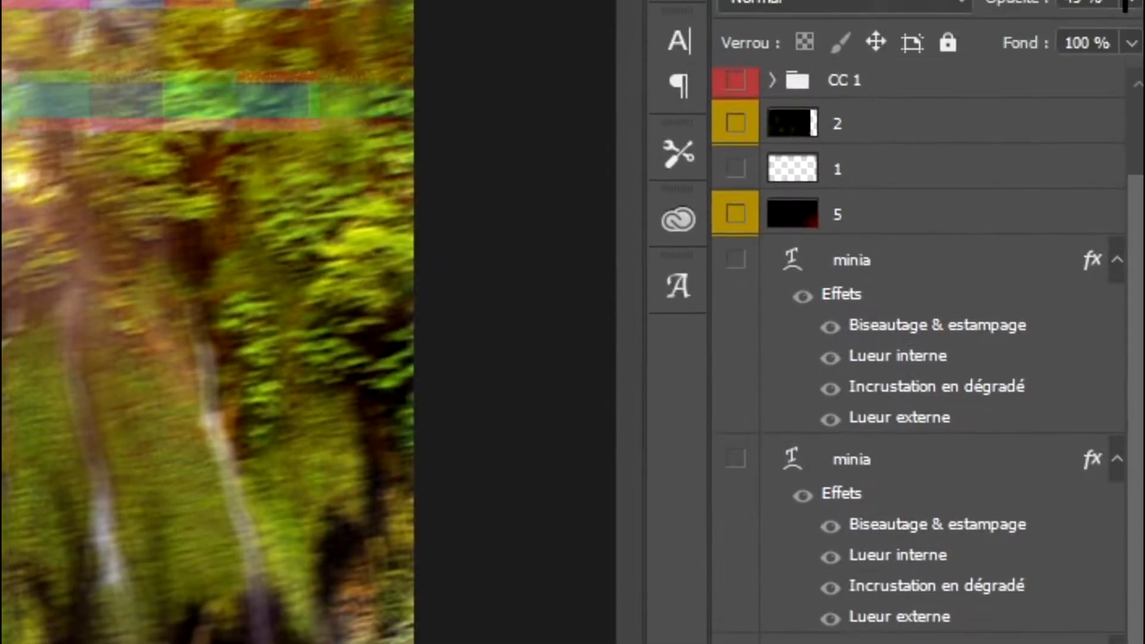
pyautogui.click(1130, 172)
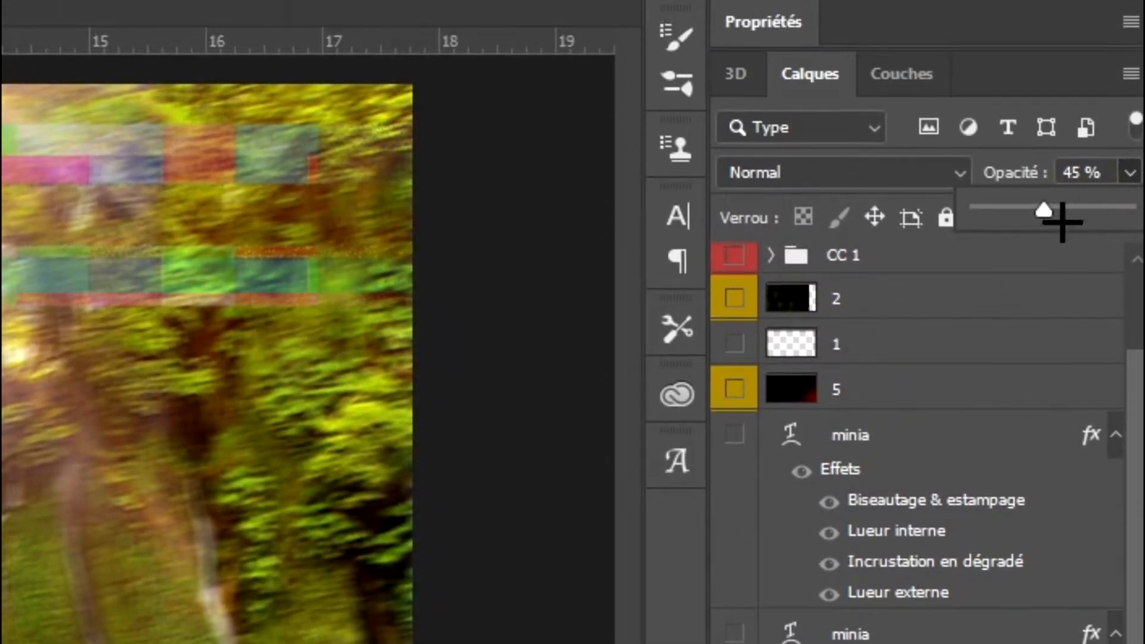
pyautogui.moveTo(1044, 209); pyautogui.dragTo(1133, 211)
pyautogui.moveTo(1137, 124); pyautogui.dragTo(1113, 121)
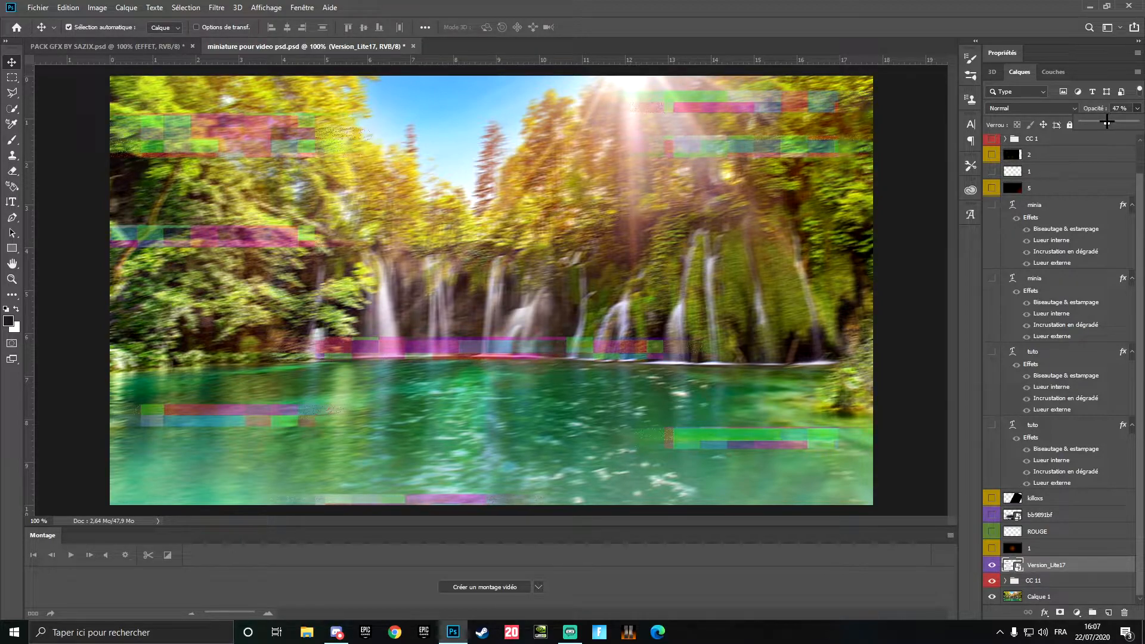
pyautogui.moveTo(1105, 122); pyautogui.dragTo(1105, 122)
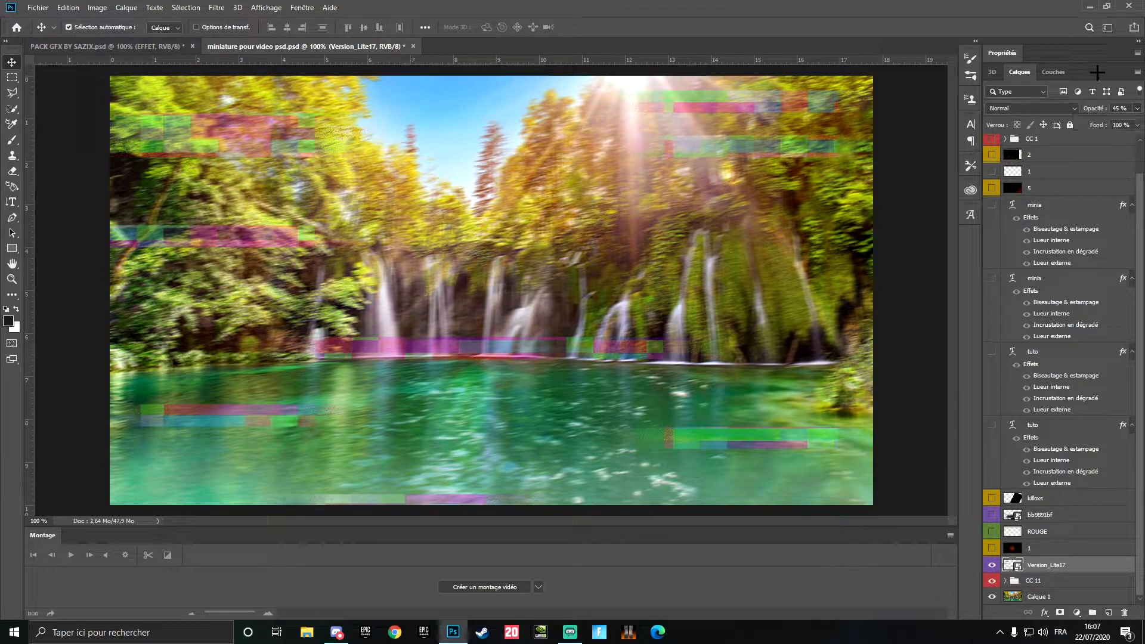
# Step: Show light layer 1 directly above Version_Lite17, comparing the image with and without it, and show the ROUGE contour layer
pyautogui.click(993, 549)
pyautogui.click(993, 550)
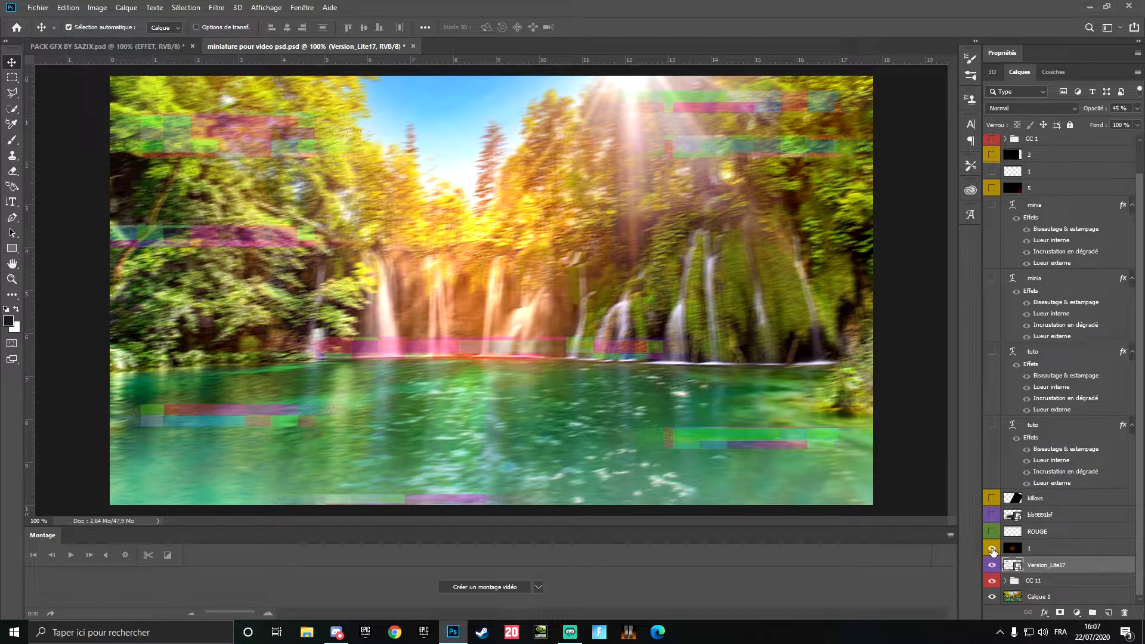
pyautogui.click(993, 549)
pyautogui.click(993, 549)
pyautogui.click(993, 549)
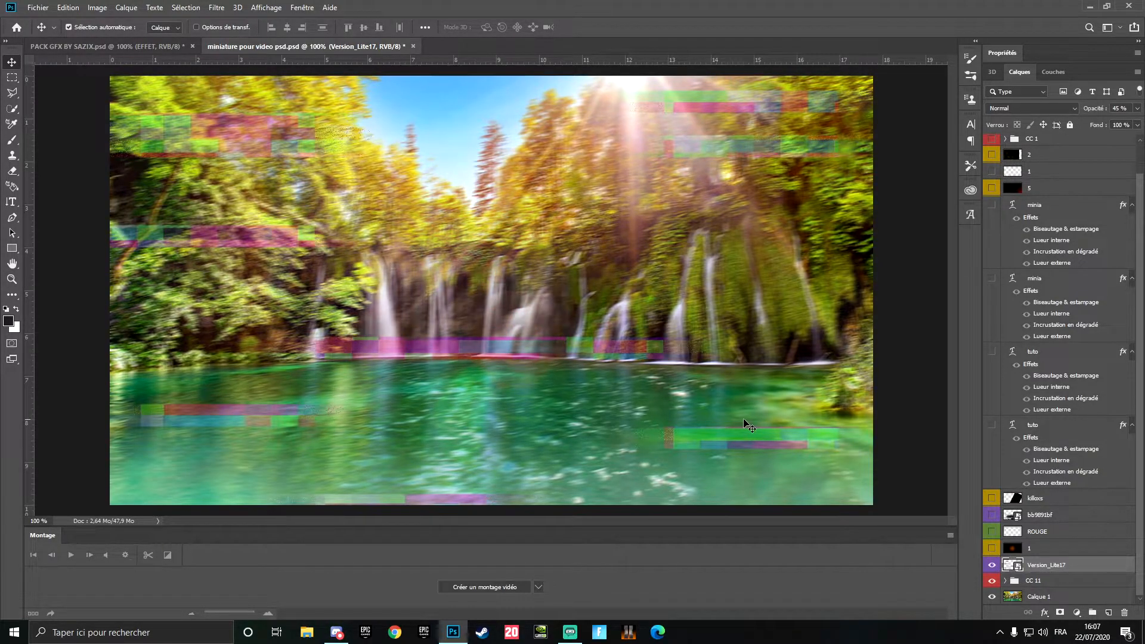
pyautogui.click(992, 550)
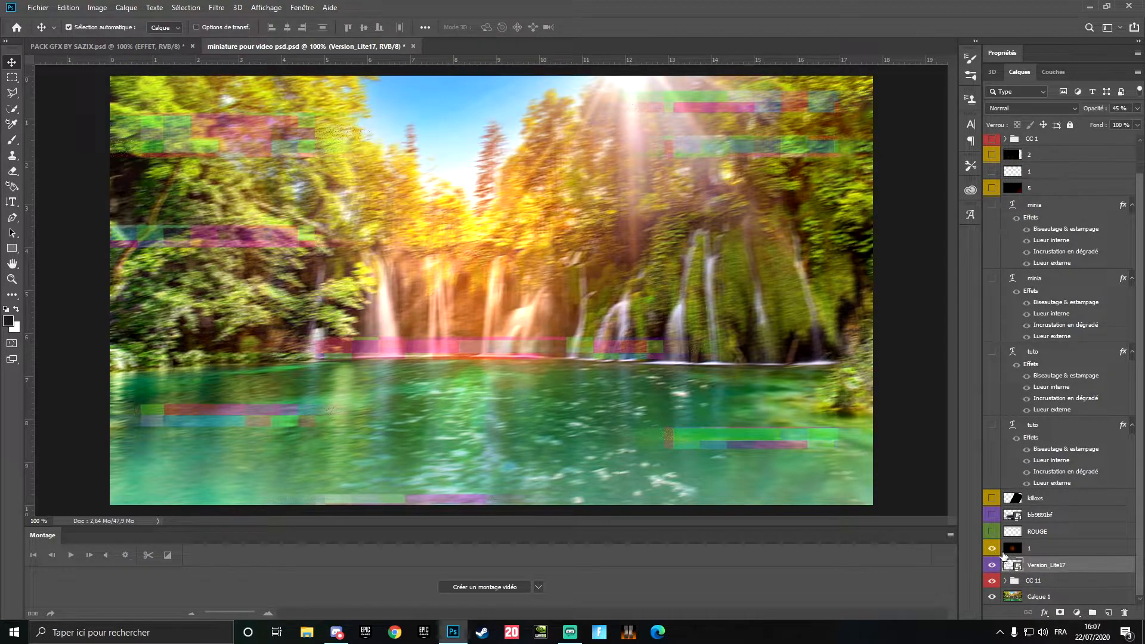
pyautogui.click(992, 531)
# Step: Switch to PACK GFX BY SAZIX.psd, collapse the Outils group and expand the CONTOUR group
pyautogui.hotkey('ctrl', 'Tab')
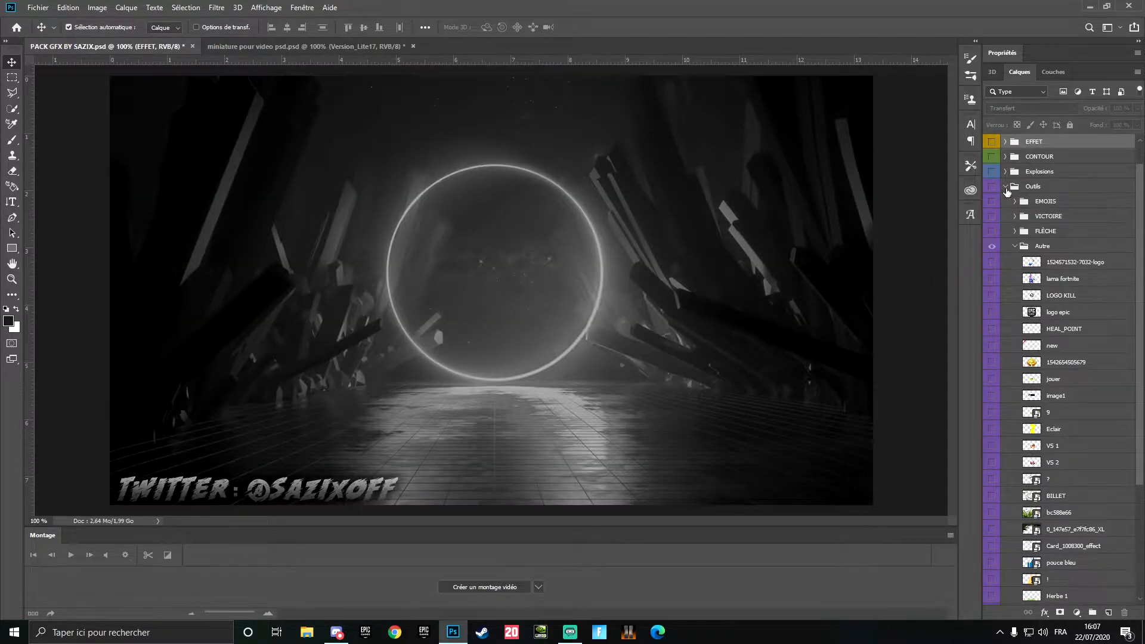
pyautogui.click(1014, 187)
pyautogui.click(1005, 186)
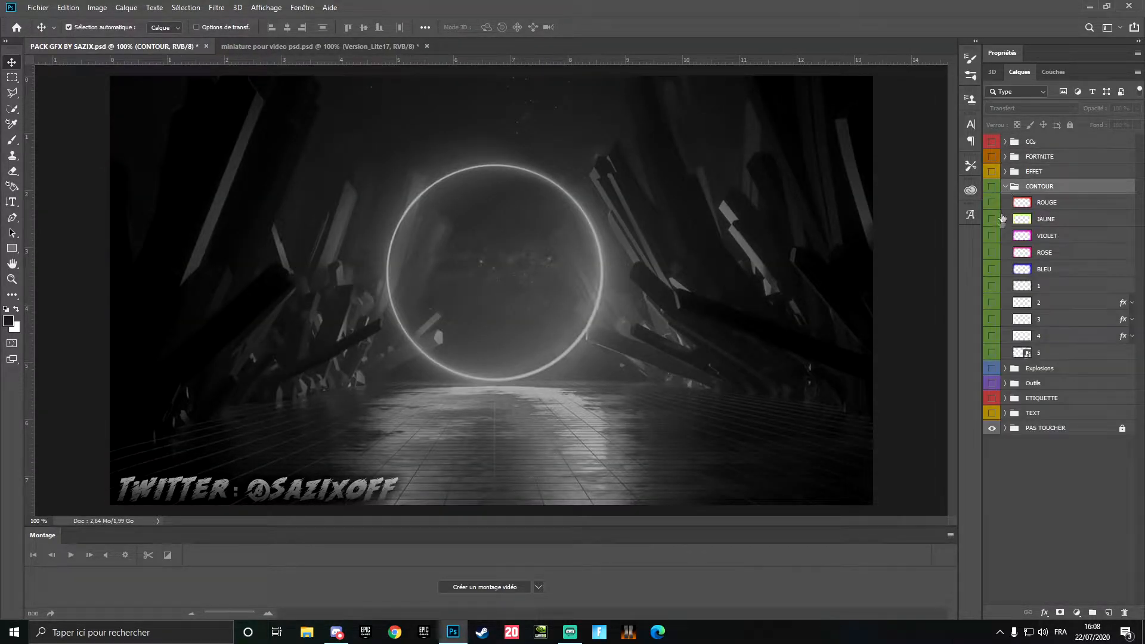
# Step: Preview the coloured contour layers, including JAUNE, VIOLET and ROSE, one by one and leave only ROUGE shown
pyautogui.click(992, 237)
pyautogui.click(992, 237)
pyautogui.click(993, 220)
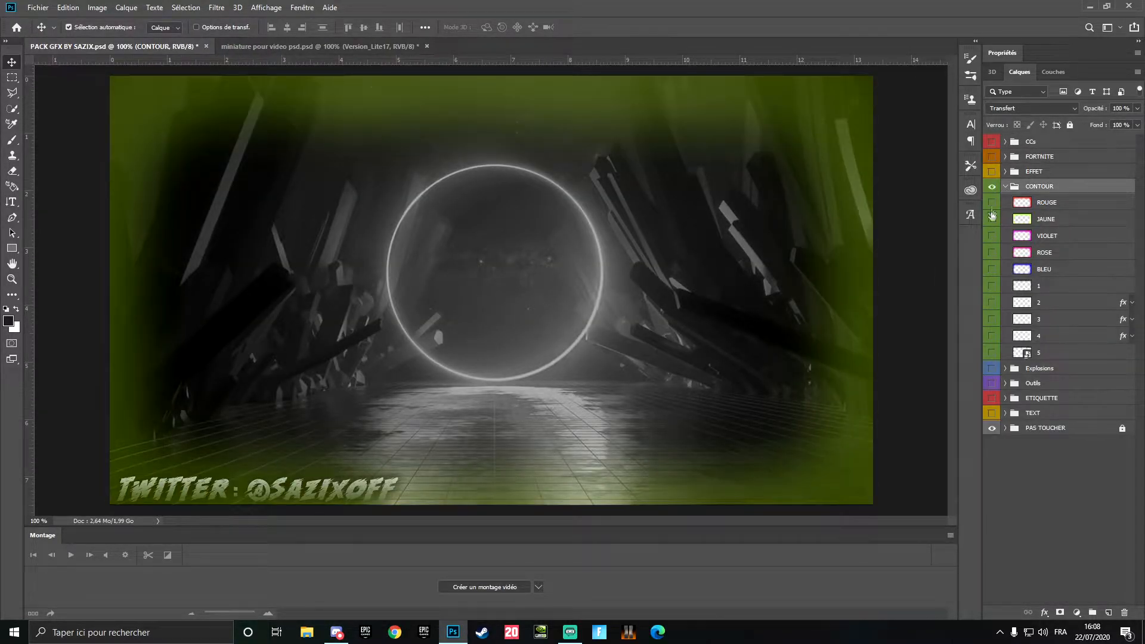
pyautogui.click(992, 219)
pyautogui.click(992, 203)
pyautogui.click(992, 237)
pyautogui.click(992, 203)
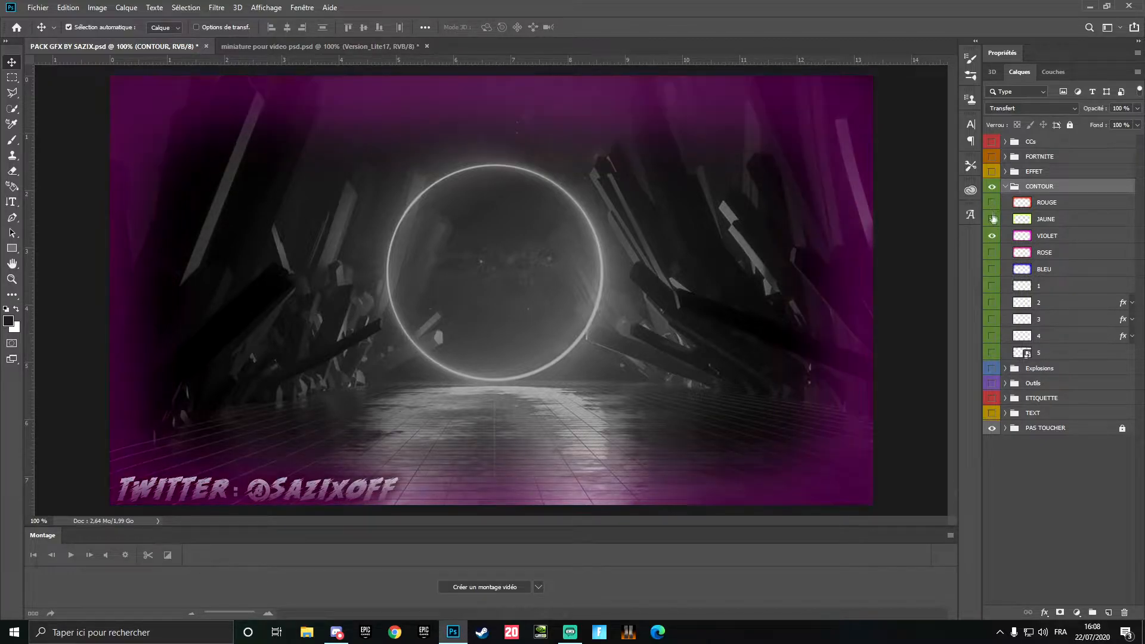
pyautogui.click(993, 221)
pyautogui.click(992, 237)
pyautogui.click(992, 237)
pyautogui.click(992, 237)
pyautogui.click(992, 252)
pyautogui.click(992, 252)
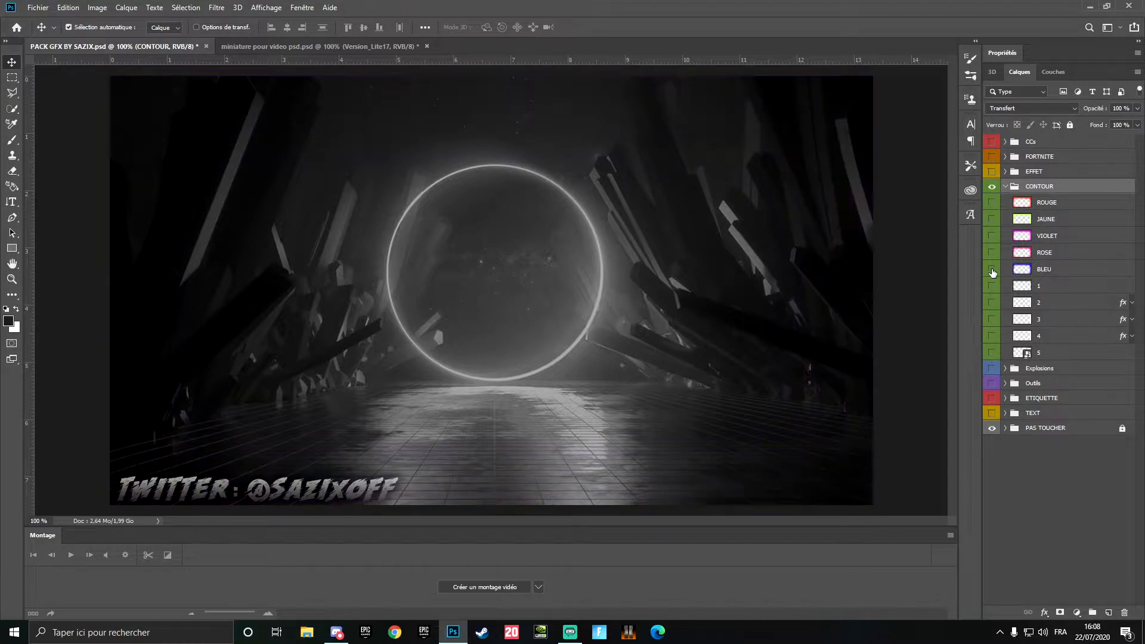
pyautogui.click(992, 202)
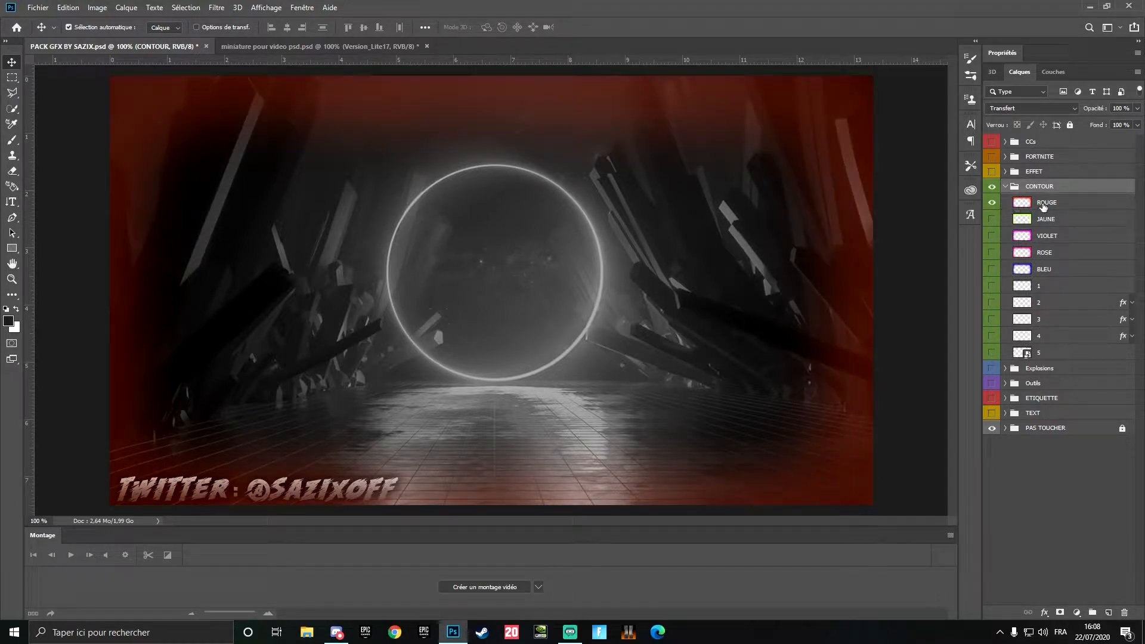
# Step: Try whitening the ROUGE contour layer in Hue/Saturation with saturation -100 and lightness +100
pyautogui.click(1063, 204)
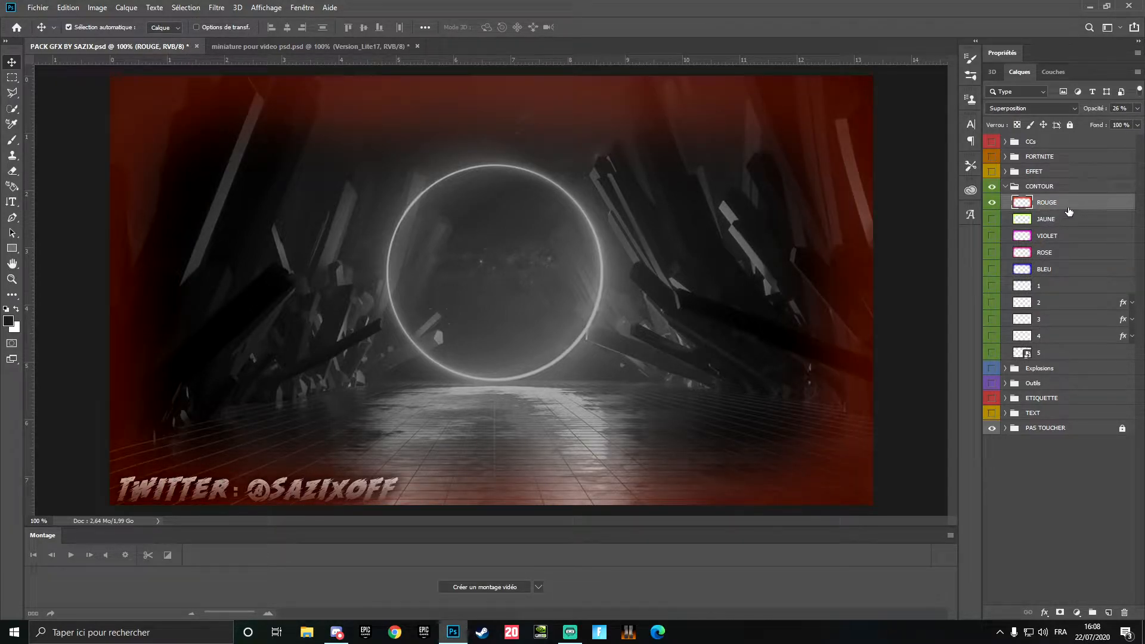
pyautogui.hotkey('ctrl', 'u')
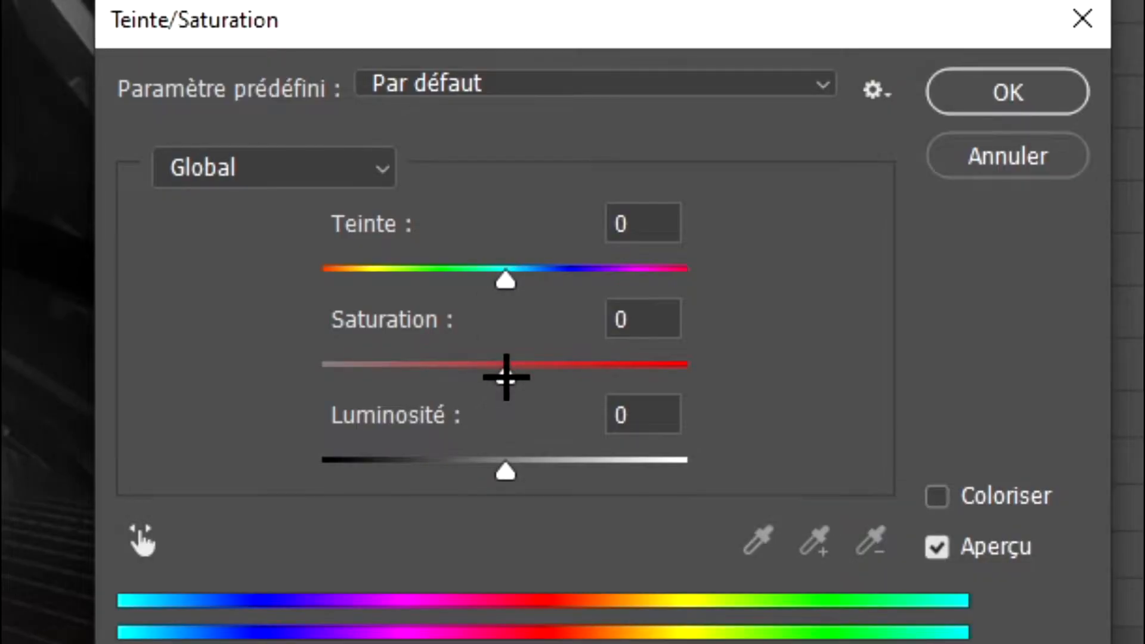
pyautogui.moveTo(506, 377); pyautogui.dragTo(322, 380)
pyautogui.moveTo(507, 475); pyautogui.dragTo(752, 467)
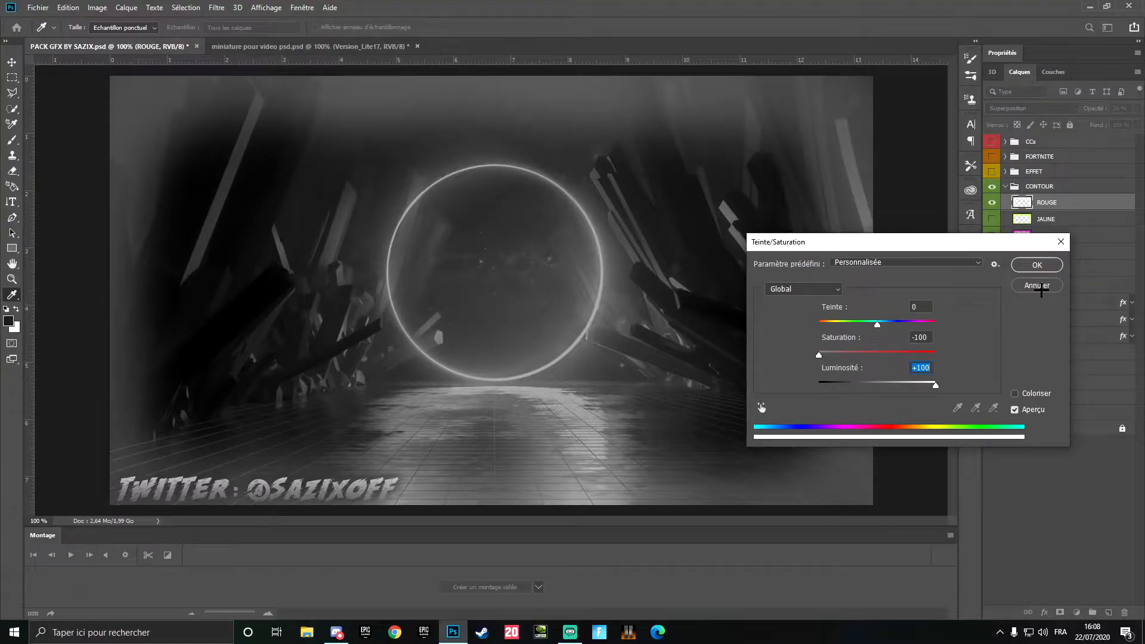
# Step: Reset the ROUGE contour's saturation and lightness to 0, try a hue of +137, and cancel the Hue/Saturation adjustment
pyautogui.moveTo(819, 355); pyautogui.dragTo(879, 355)
pyautogui.write('0')
pyautogui.press('BackSpace')
pyautogui.write('0')
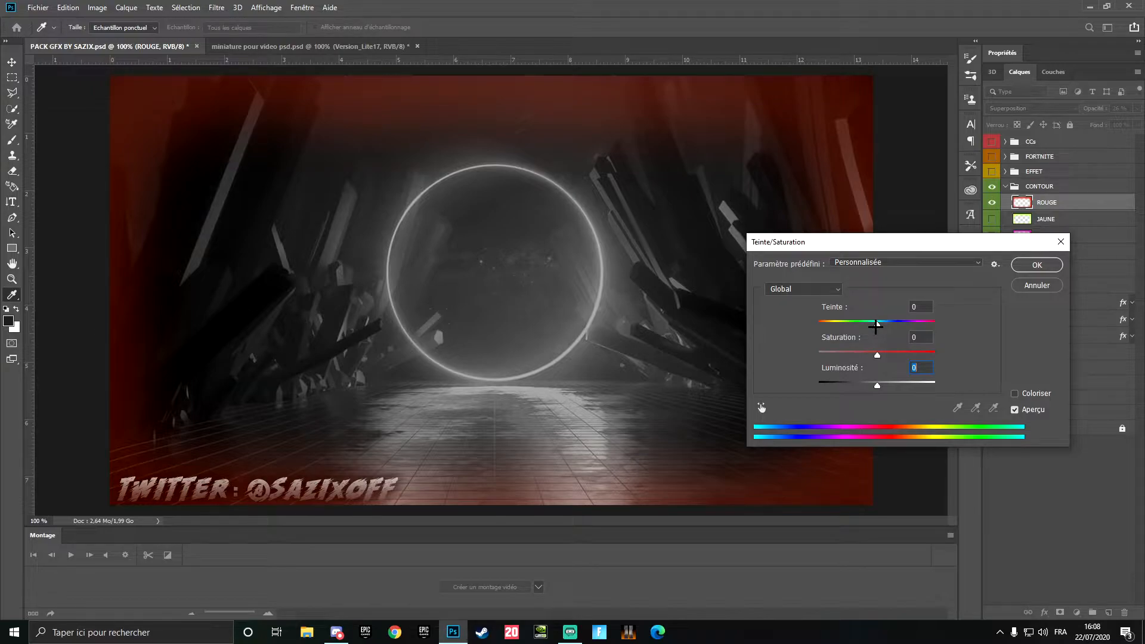
pyautogui.moveTo(876, 326); pyautogui.dragTo(924, 325)
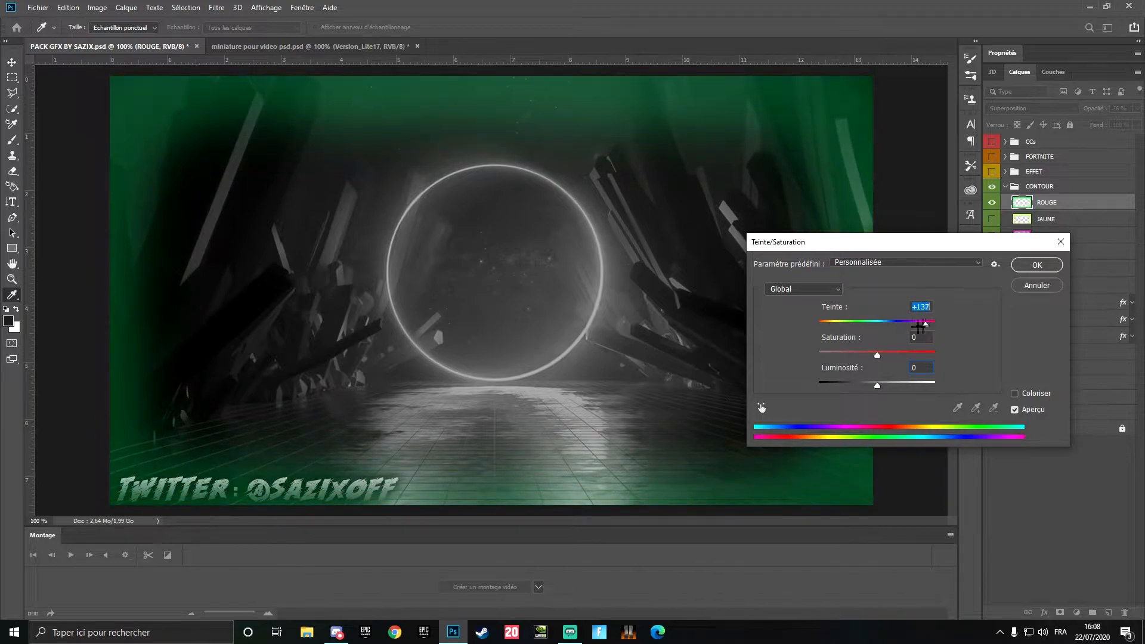
pyautogui.press('Escape')
# Step: Return to the miniature document and show the bb9891bf layer above ROUGE
pyautogui.click(320, 47)
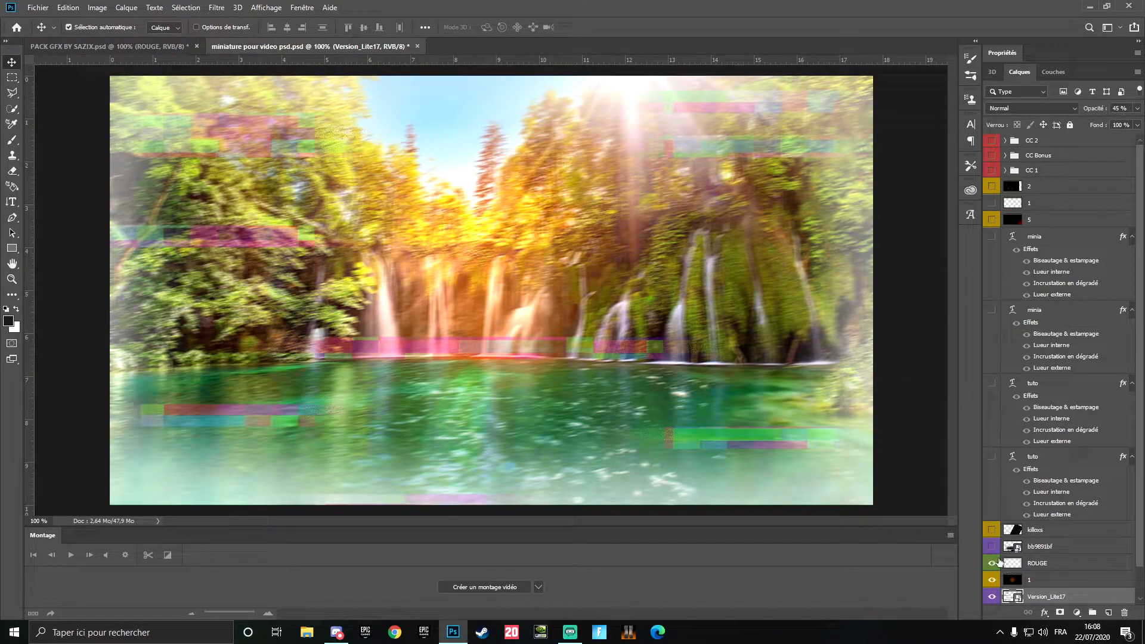
pyautogui.click(992, 547)
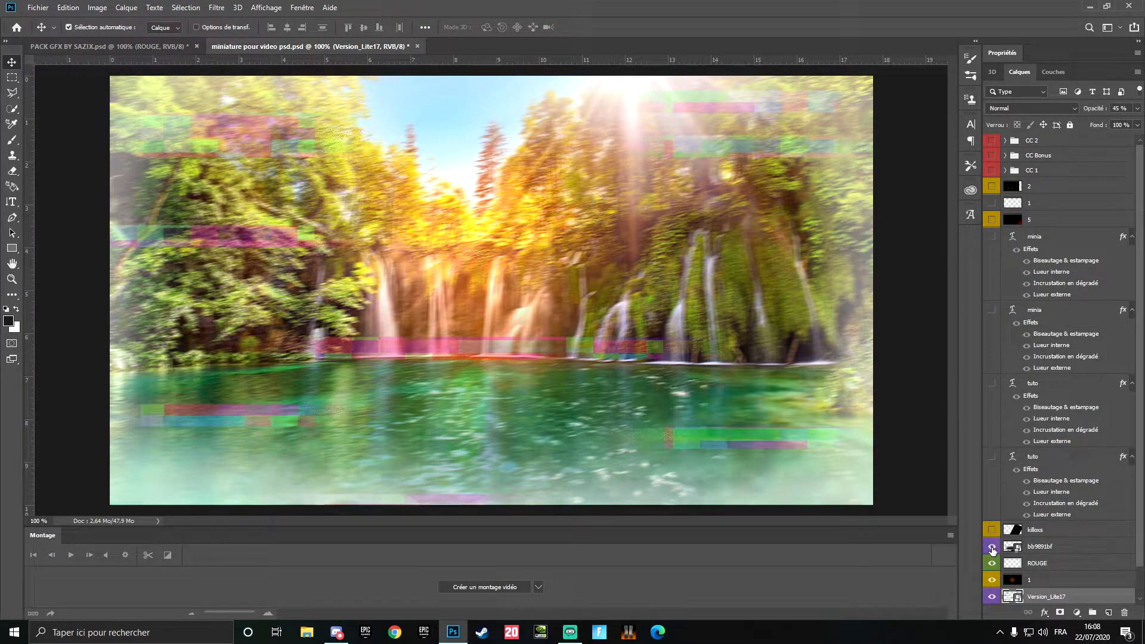
# Step: Select the bb9891bf layer and toggle its visibility to compare the image with and without it
pyautogui.click(992, 547)
pyautogui.click(992, 547)
pyautogui.click(1038, 548)
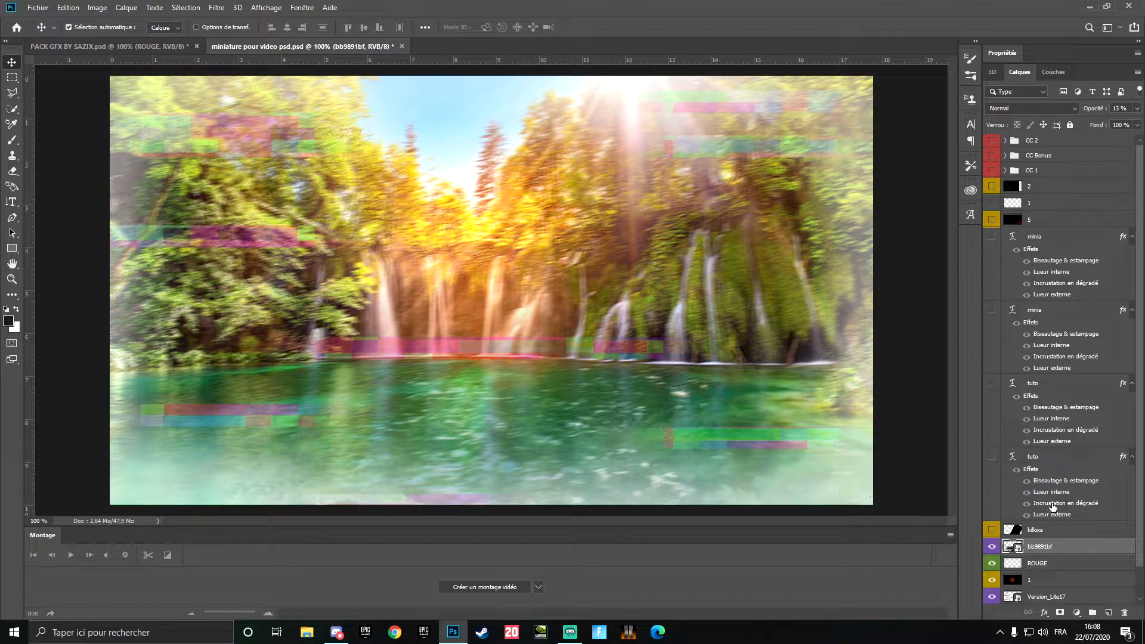
pyautogui.click(992, 547)
pyautogui.click(992, 548)
# Step: In the PACK GFX BY SAZIX document, collapse and hide the CONTOUR group and show the Outils group
pyautogui.click(173, 43)
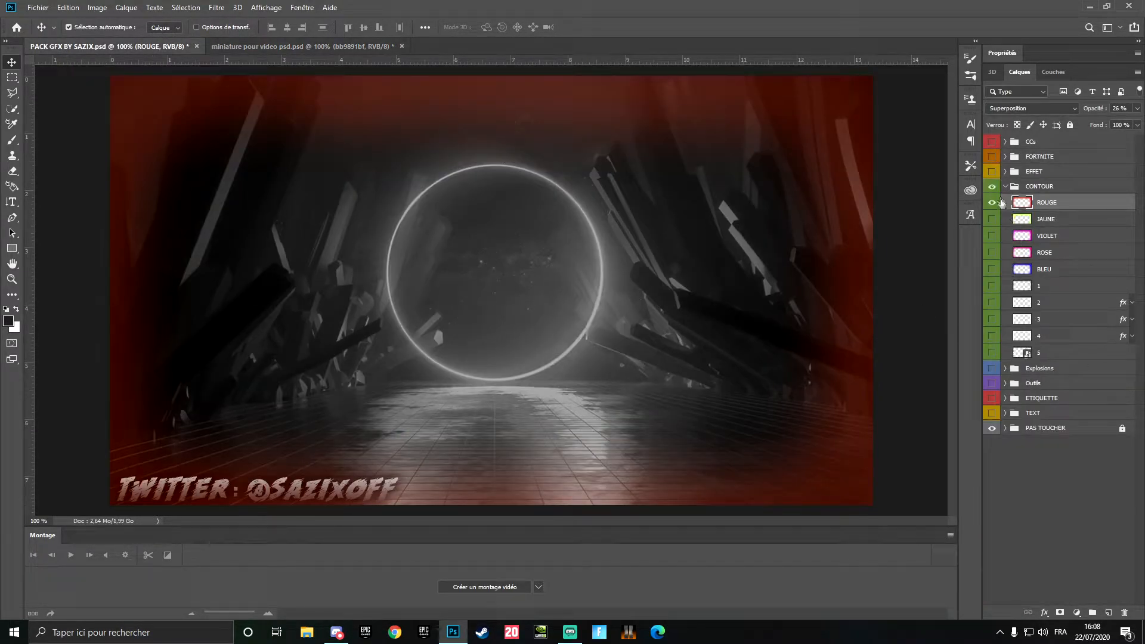
pyautogui.click(1006, 186)
pyautogui.click(992, 186)
pyautogui.click(992, 216)
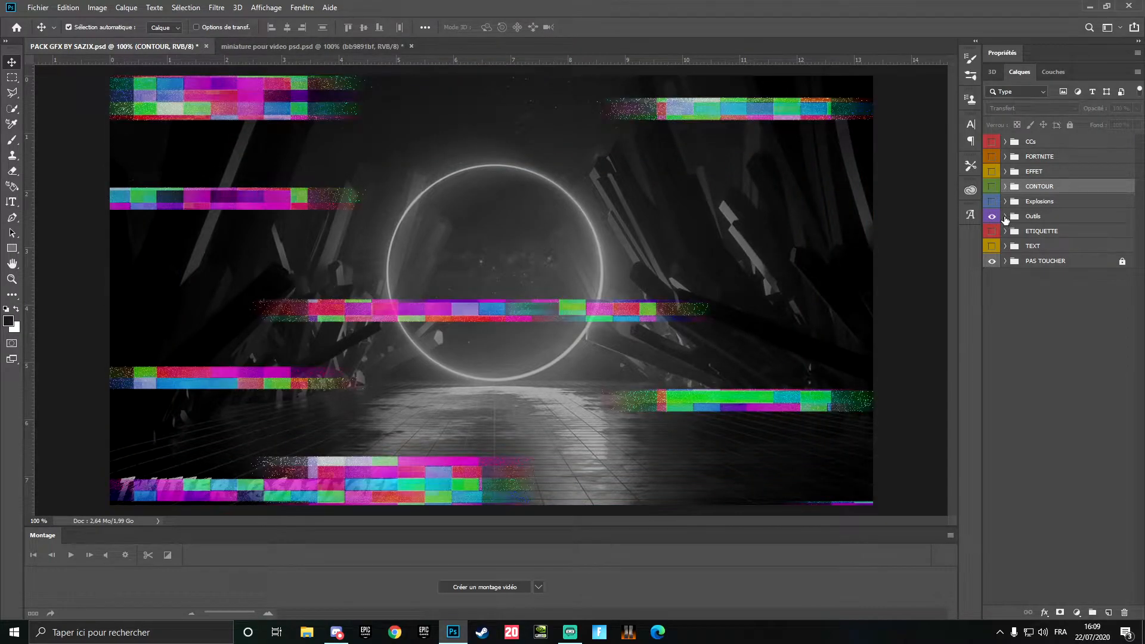
# Step: Find the bb9891bf layer in the Autre group of Outils and show it to preview the moon-and-clouds image
pyautogui.click(1005, 216)
pyautogui.click(992, 276)
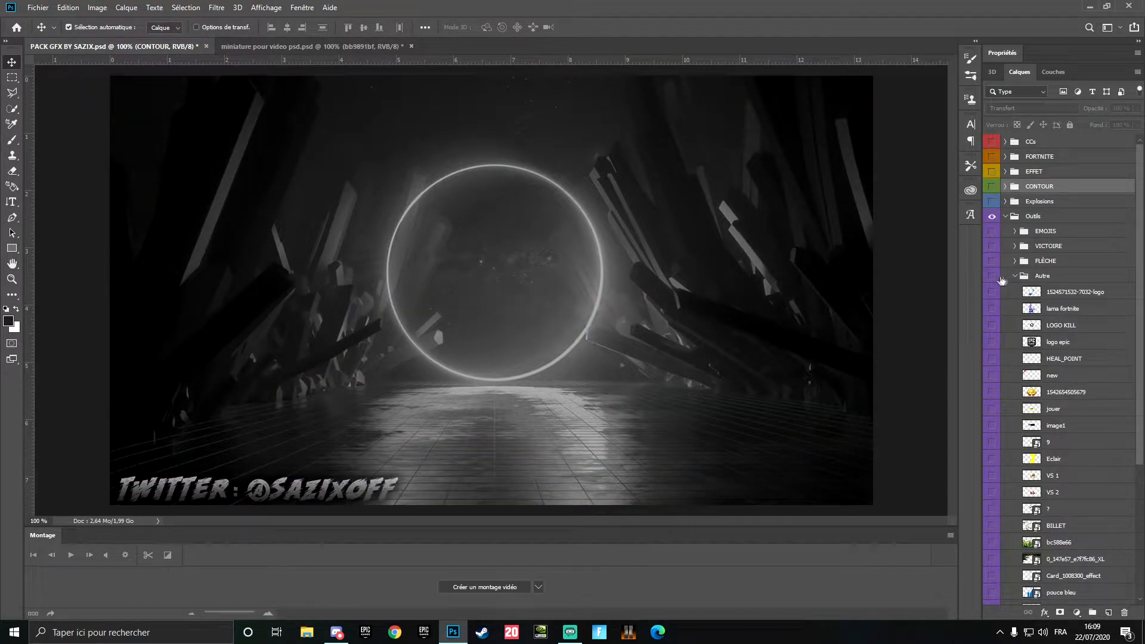
pyautogui.click(992, 276)
pyautogui.scroll(-5, 992, 387)
pyautogui.click(988, 523)
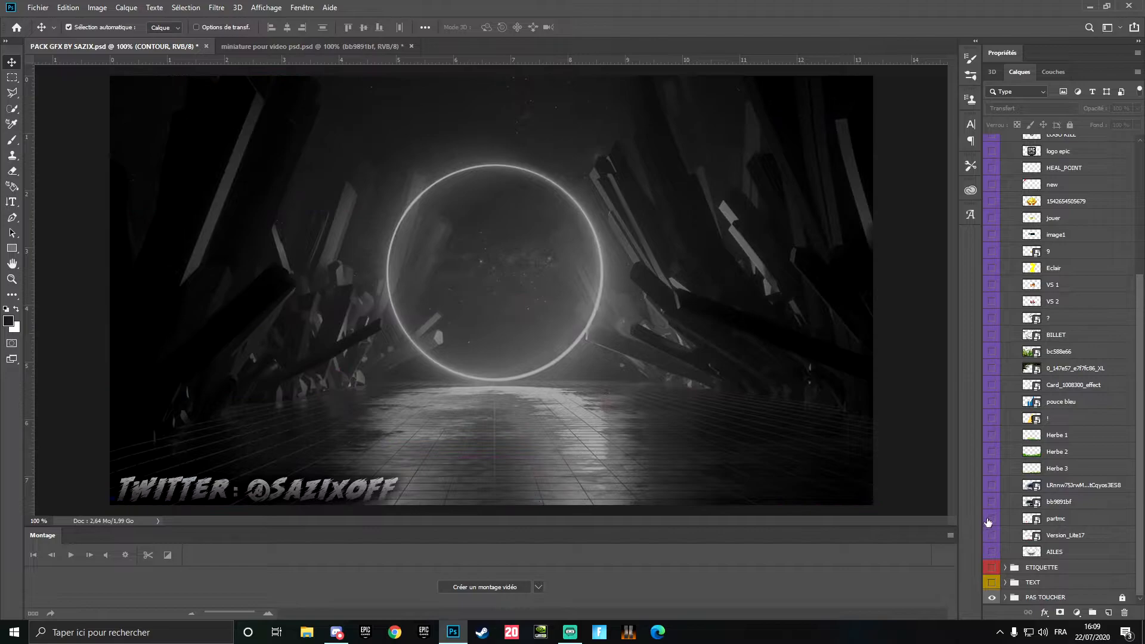
pyautogui.click(993, 500)
pyautogui.click(992, 500)
pyautogui.click(992, 502)
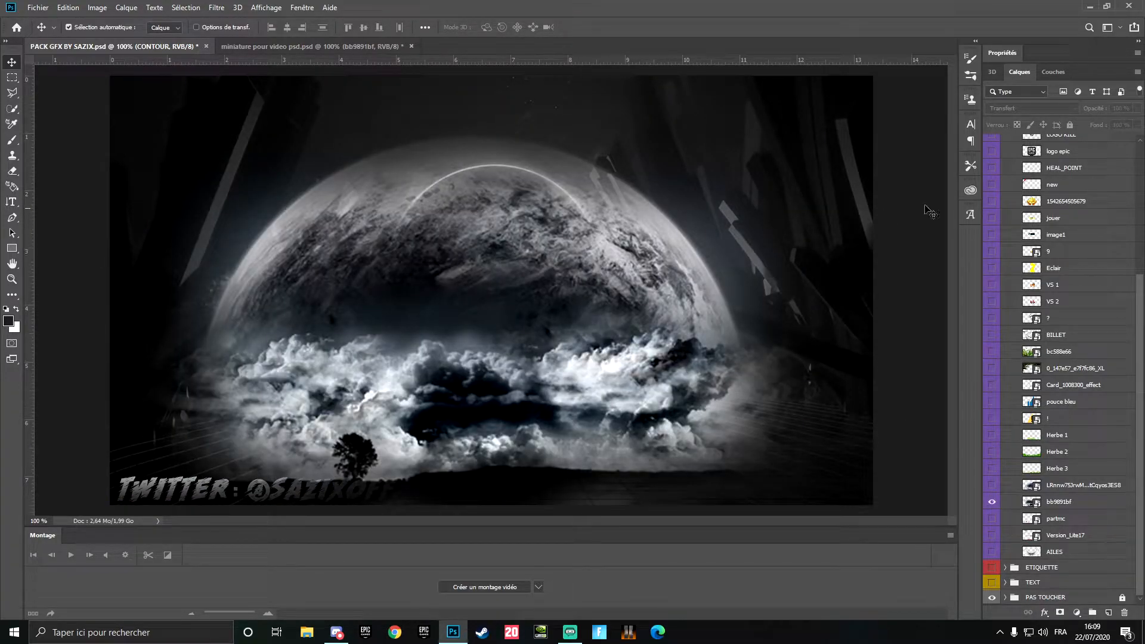
# Step: Collapse the Autre group, and hide and collapse the Outils group
pyautogui.scroll(4, 1016, 298)
pyautogui.click(1016, 190)
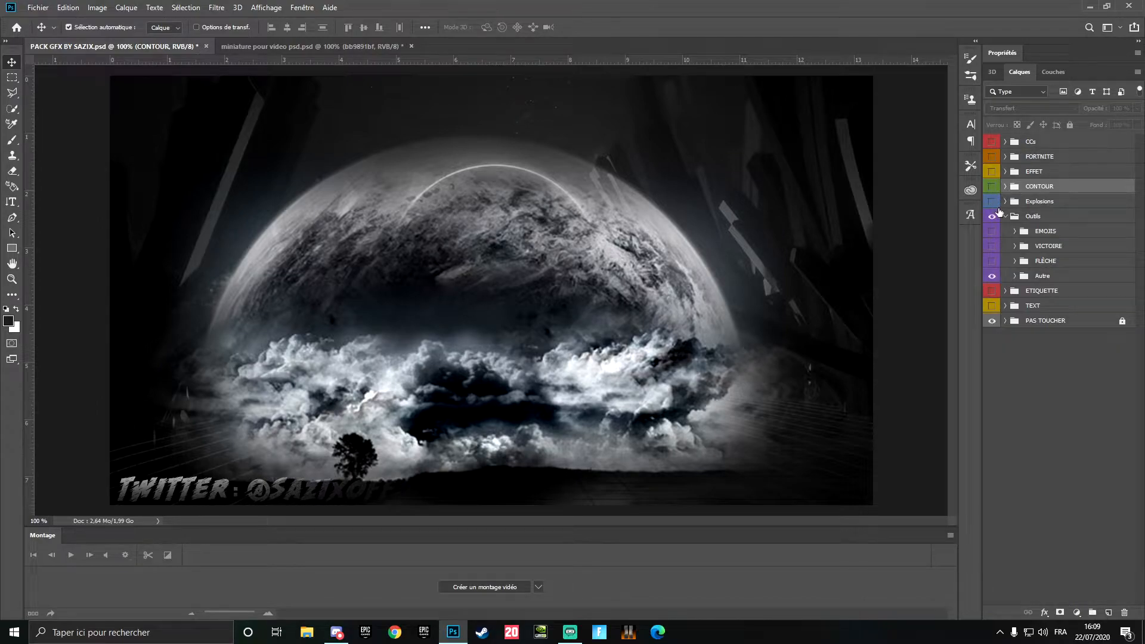
pyautogui.click(992, 216)
pyautogui.click(1006, 216)
# Step: Return to the miniature document and set the bb9891bf layer's opacity to 15%
pyautogui.click(322, 47)
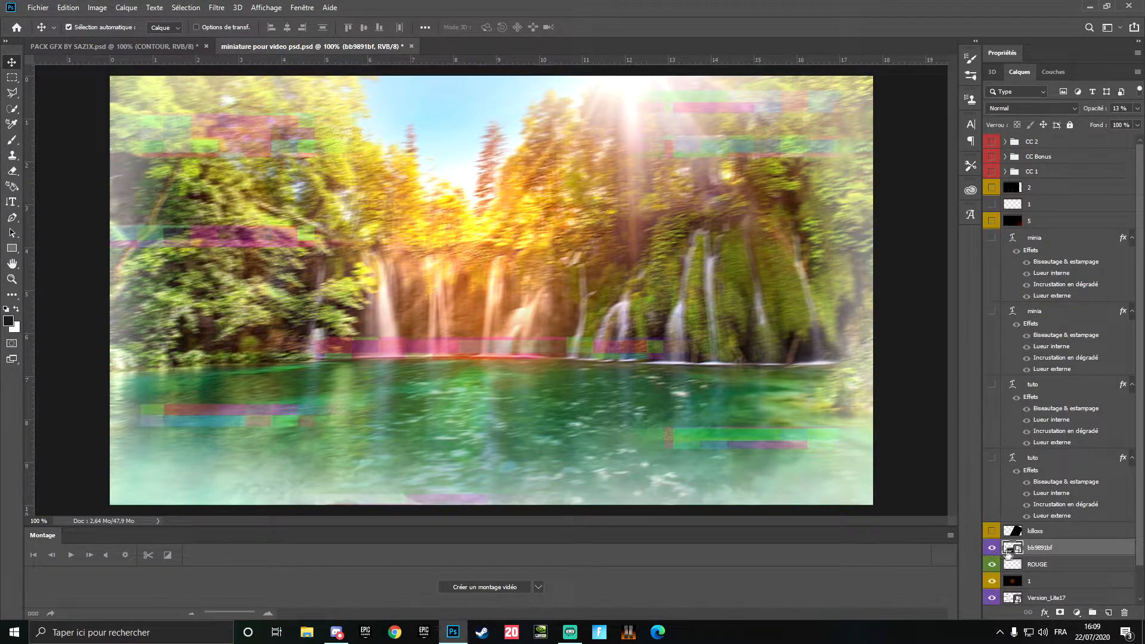
pyautogui.moveTo(1137, 108); pyautogui.dragTo(1089, 123)
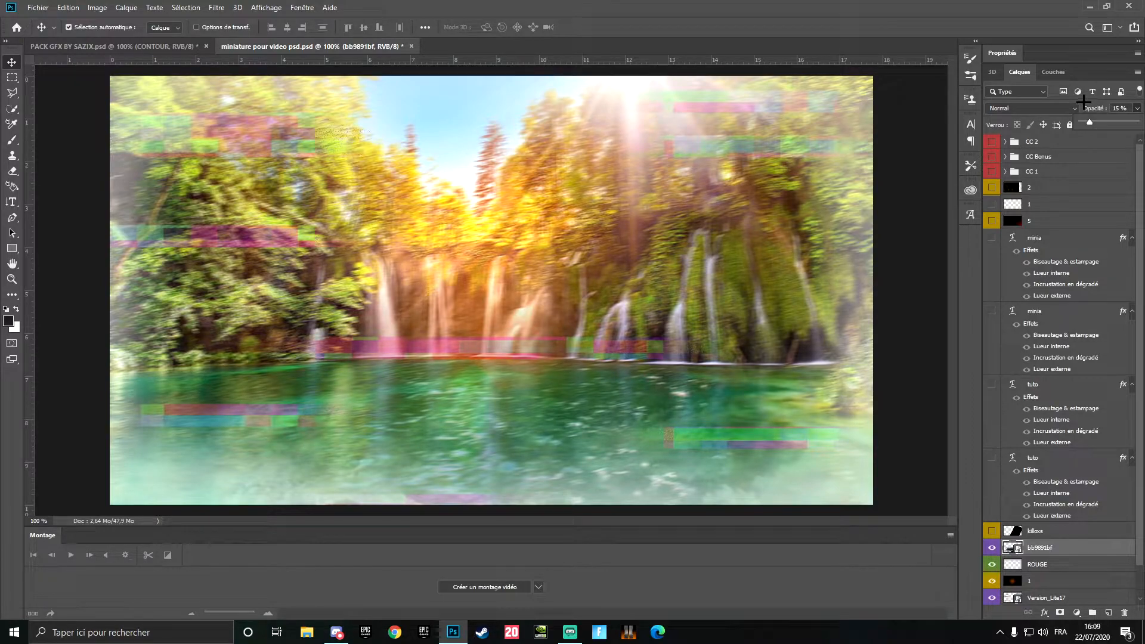
# Step: Show the uppermost minia text layer and open its layer style at the Bevel & Emboss settings
pyautogui.click(991, 238)
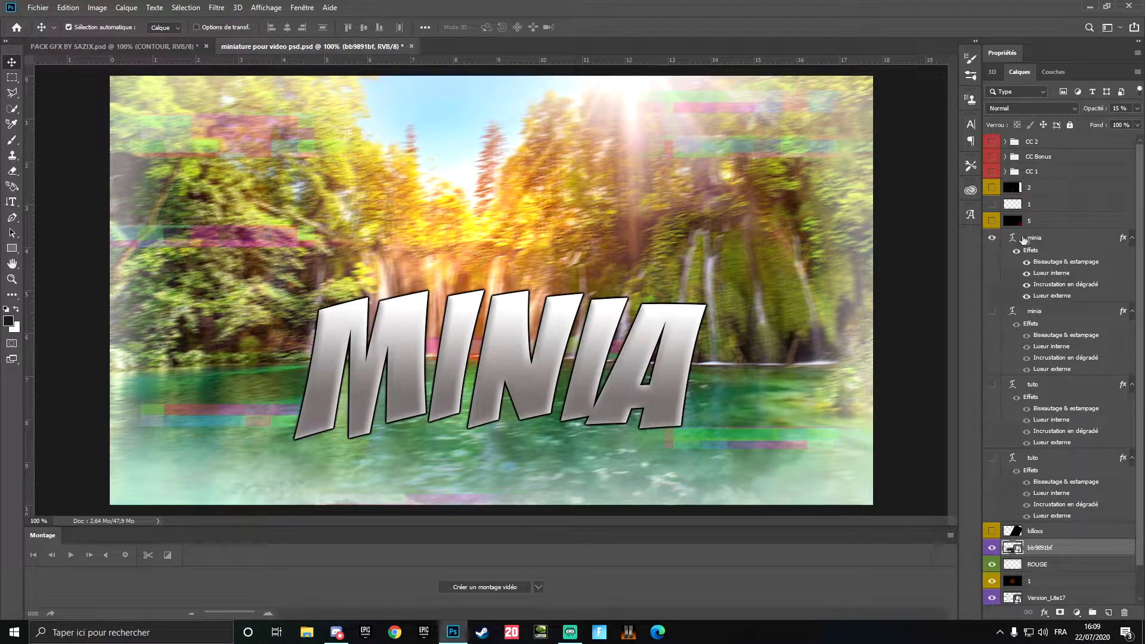
pyautogui.click(1054, 239)
pyautogui.doubleClick(1055, 240)
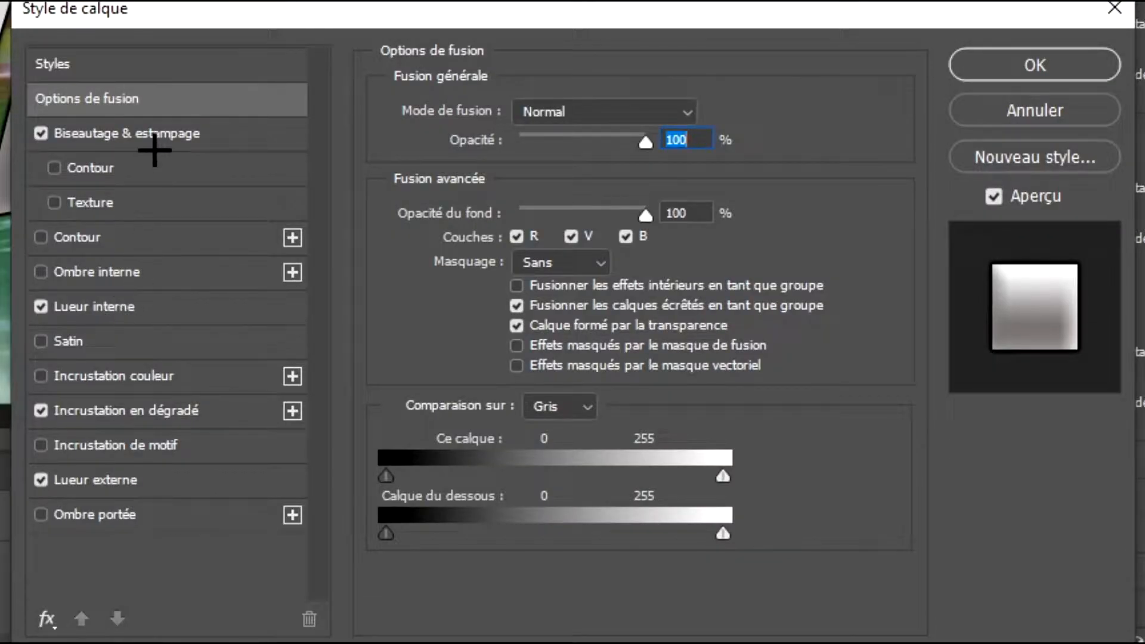
pyautogui.click(175, 145)
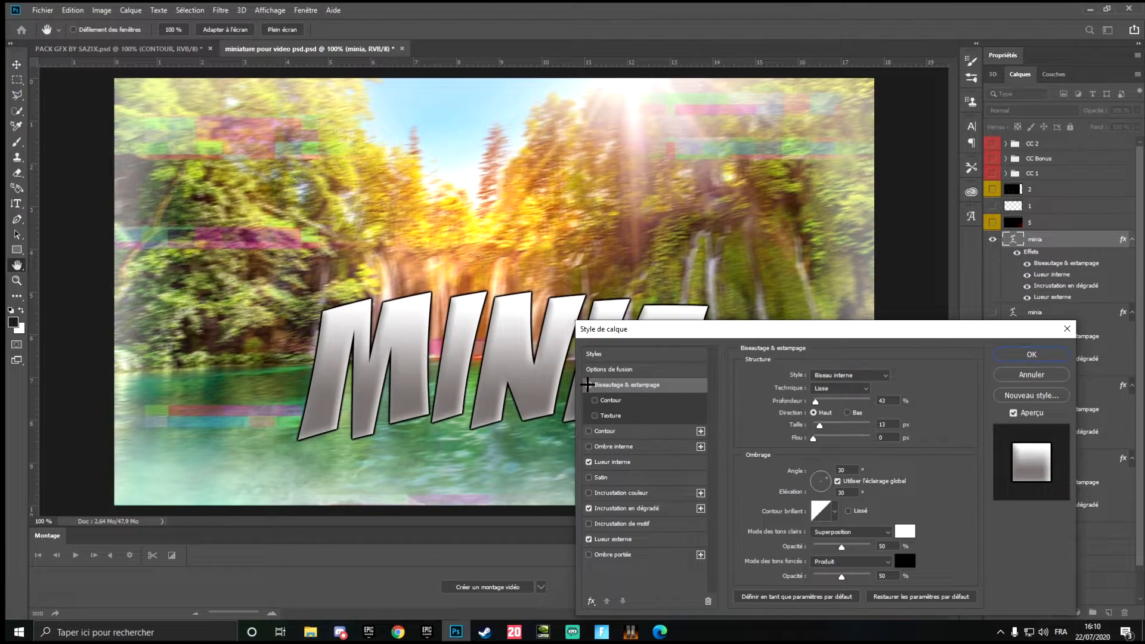
# Step: Switch Bevel & Emboss off and on repeatedly to compare its effect on the minia text, leaving it enabled
pyautogui.click(372, 287)
pyautogui.click(373, 287)
pyautogui.click(588, 385)
pyautogui.click(588, 385)
pyautogui.click(588, 385)
pyautogui.click(589, 385)
pyautogui.click(588, 385)
pyautogui.click(588, 385)
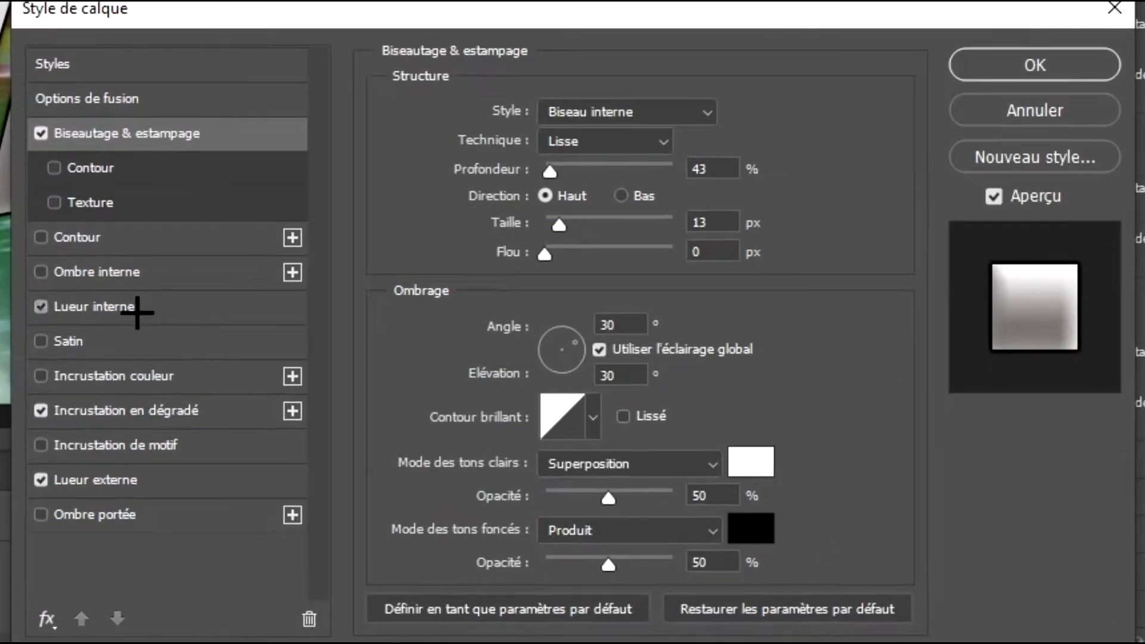
# Step: Set the opacity of the minia text's Inner Glow to 100%
pyautogui.click(137, 313)
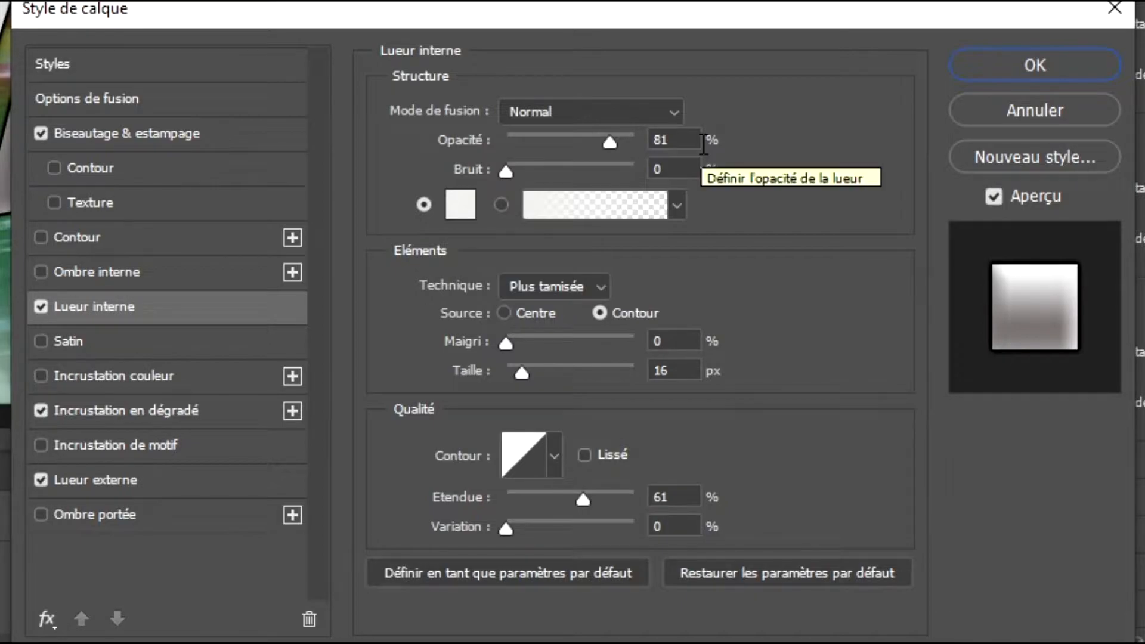
pyautogui.click(704, 144)
pyautogui.write('100')
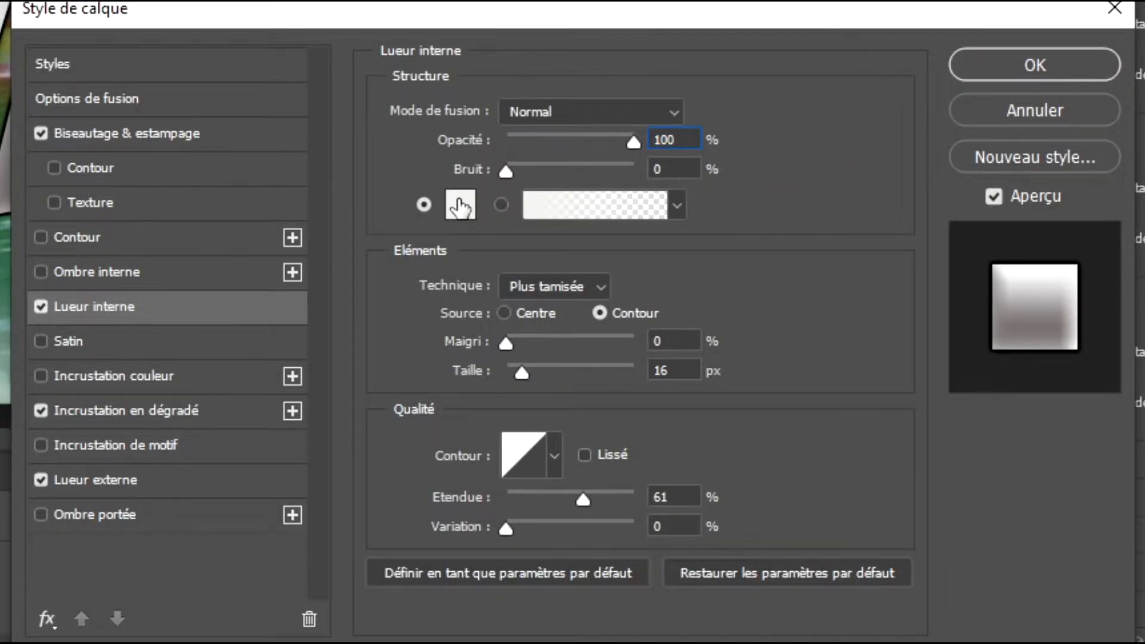
# Step: Try dark, red and grey colours for the Inner Glow and confirm white
pyautogui.click(461, 205)
pyautogui.click(774, 234)
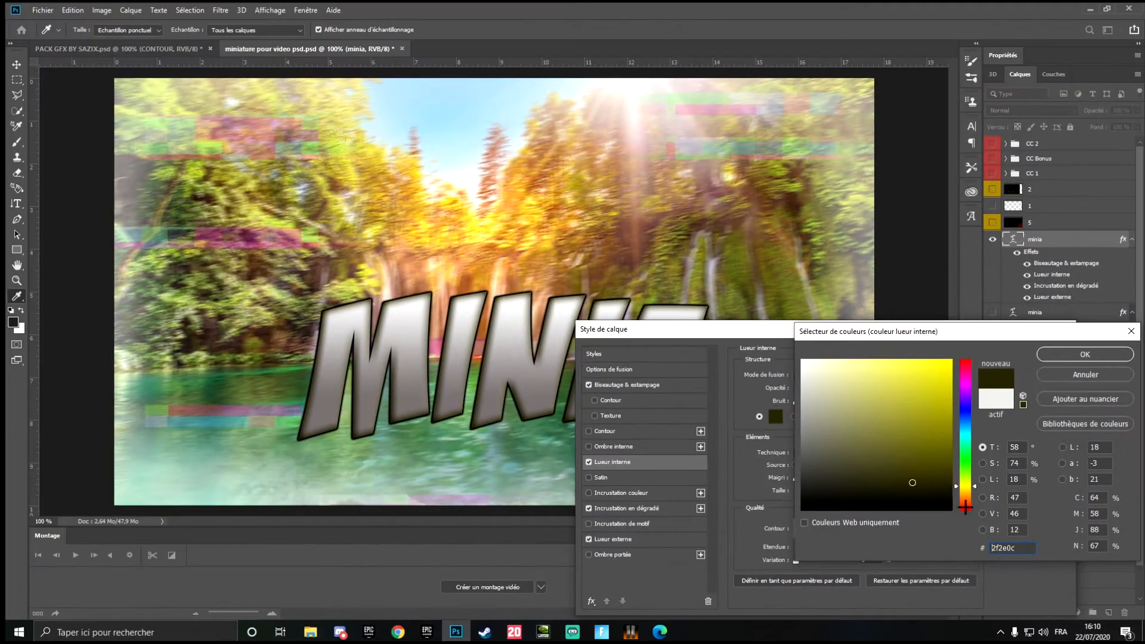
pyautogui.click(887, 404)
pyautogui.click(834, 113)
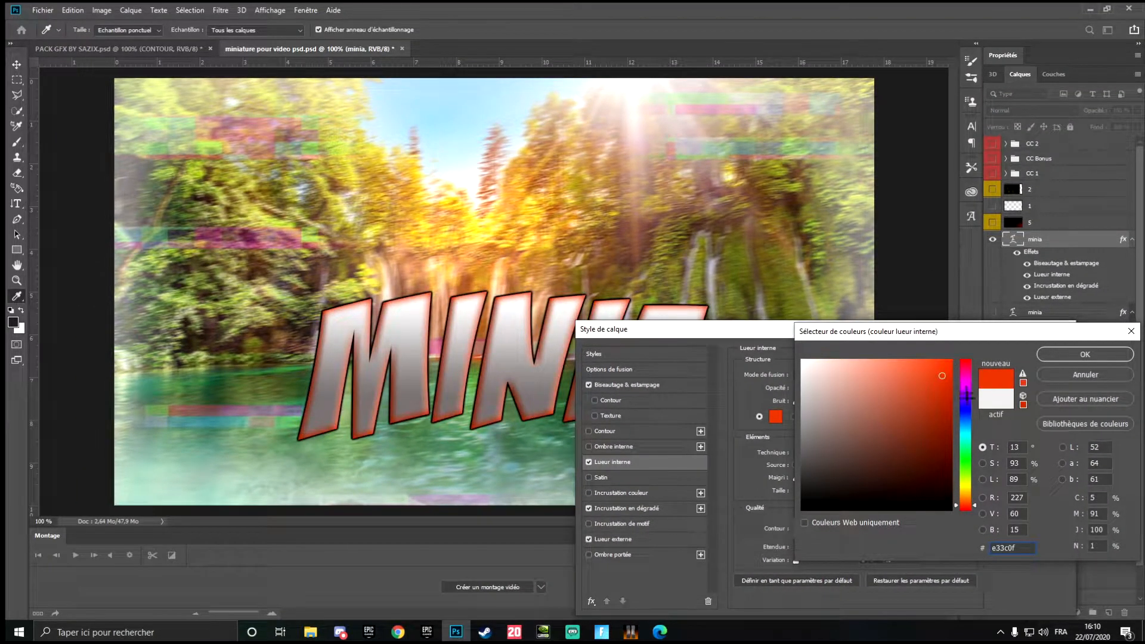
pyautogui.click(808, 398)
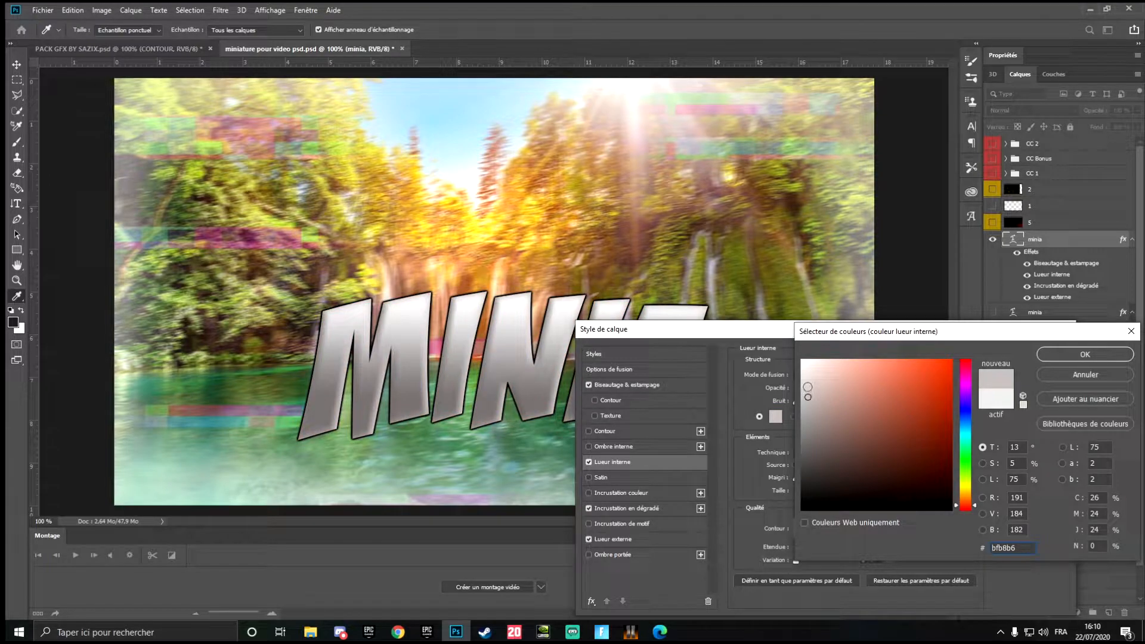
pyautogui.click(1085, 355)
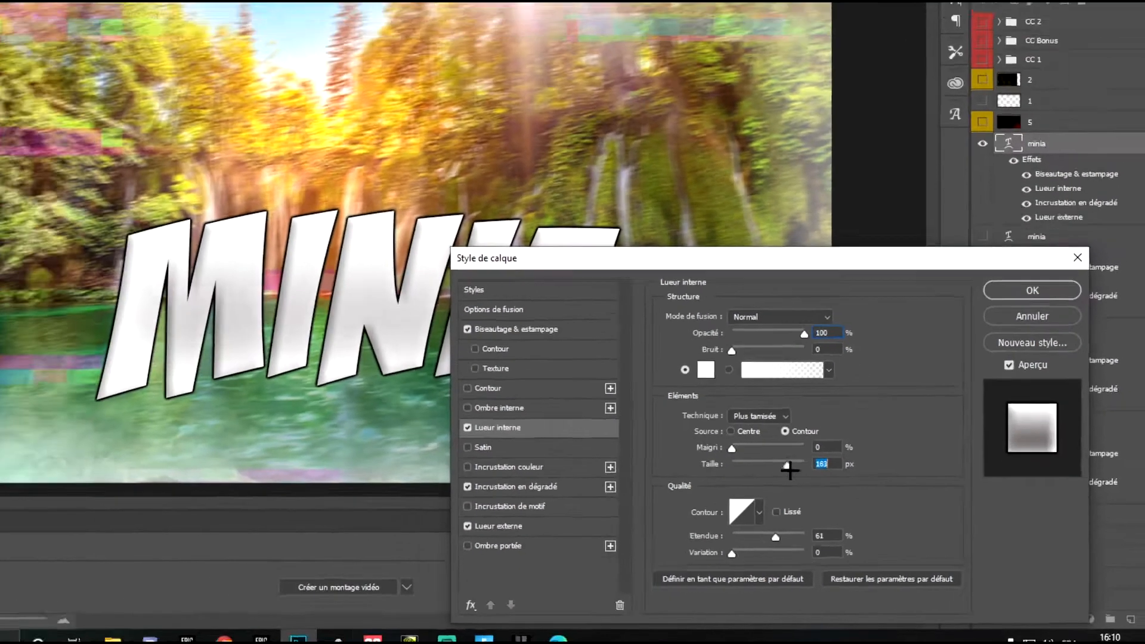
# Step: Experiment with the Inner Glow's size and range, settling on a size of 13 px and a range of 64%
pyautogui.moveTo(527, 374); pyautogui.dragTo(621, 376)
pyautogui.moveTo(848, 496); pyautogui.dragTo(803, 502)
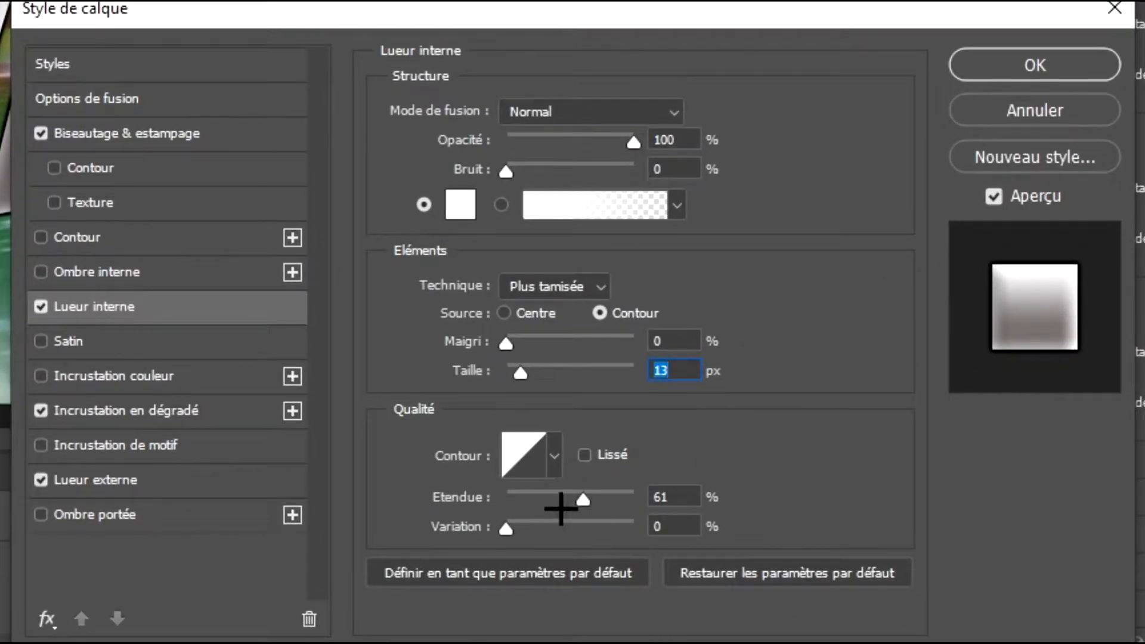
pyautogui.moveTo(583, 501); pyautogui.dragTo(494, 499)
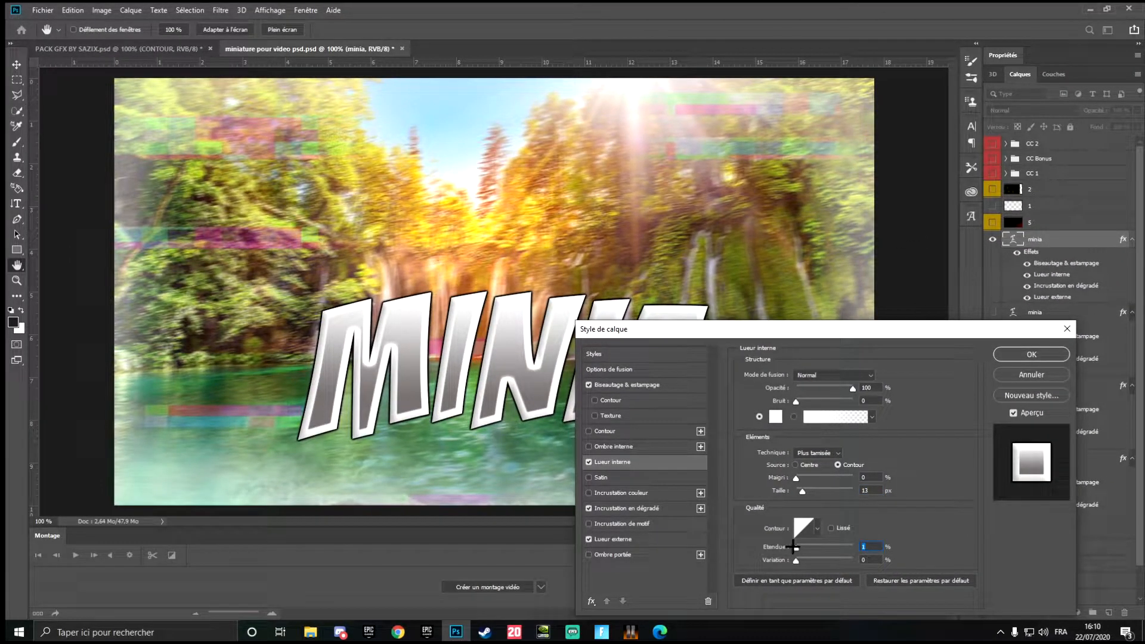
pyautogui.moveTo(796, 548); pyautogui.dragTo(832, 548)
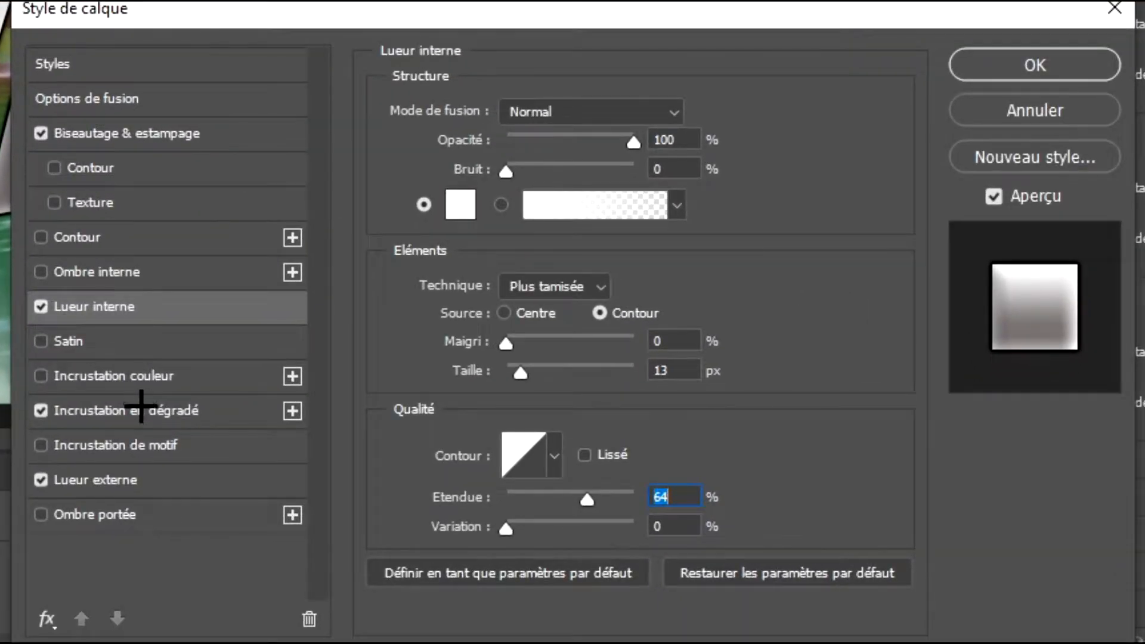
# Step: Open the gradient of the minia text's Gradient Overlay for editing and browse the presets
pyautogui.click(655, 507)
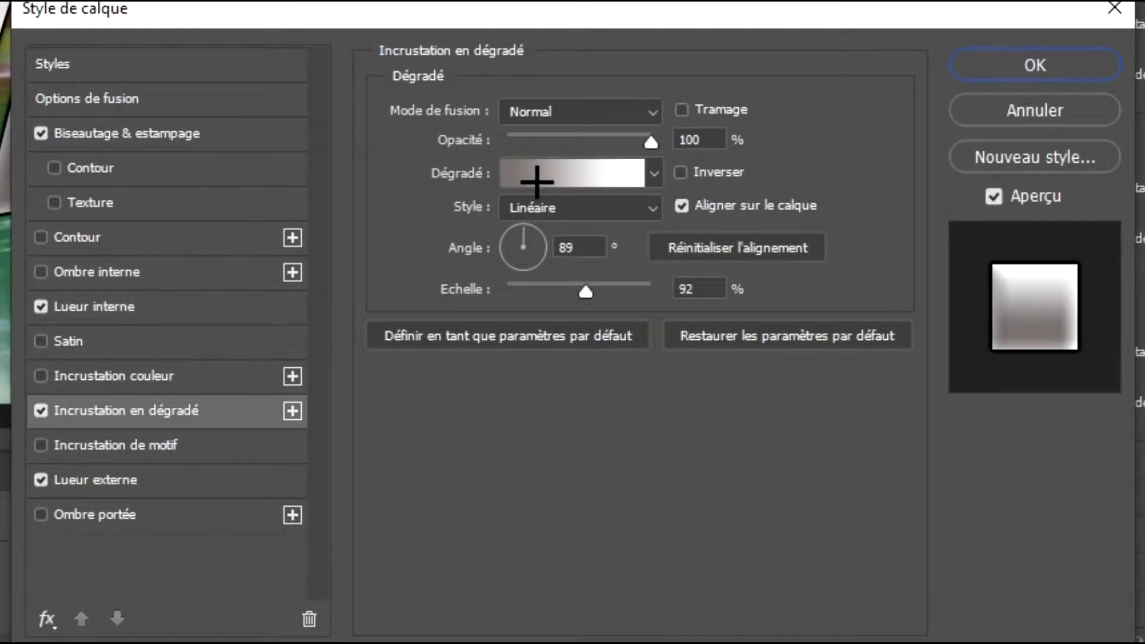
pyautogui.click(536, 182)
pyautogui.click(685, 444)
pyautogui.scroll(-1, 454, 153)
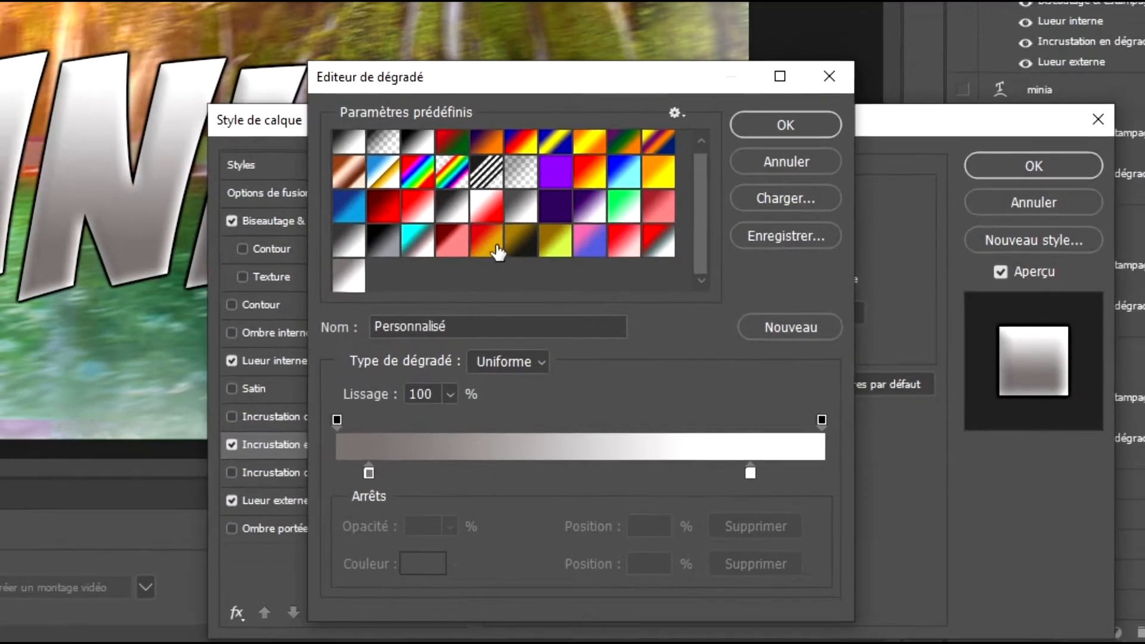
# Step: Preview the red-orange, blue-pink and red-white gradient presets on the minia text, ending on the grey-to-white preset
pyautogui.click(361, 164)
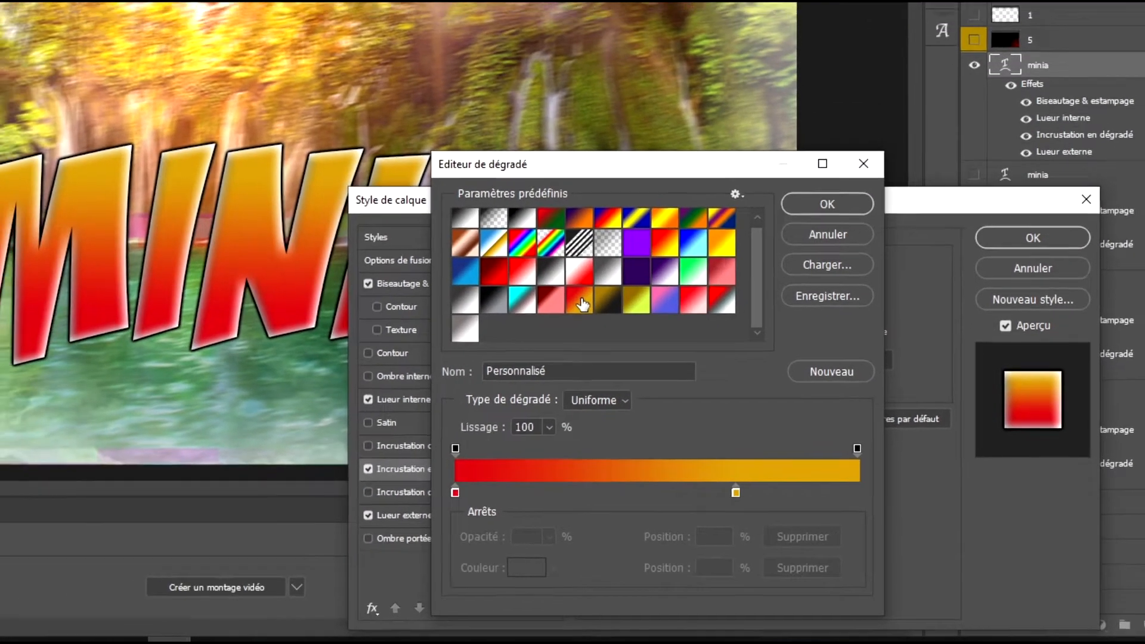
pyautogui.click(636, 299)
pyautogui.click(665, 300)
pyautogui.click(694, 299)
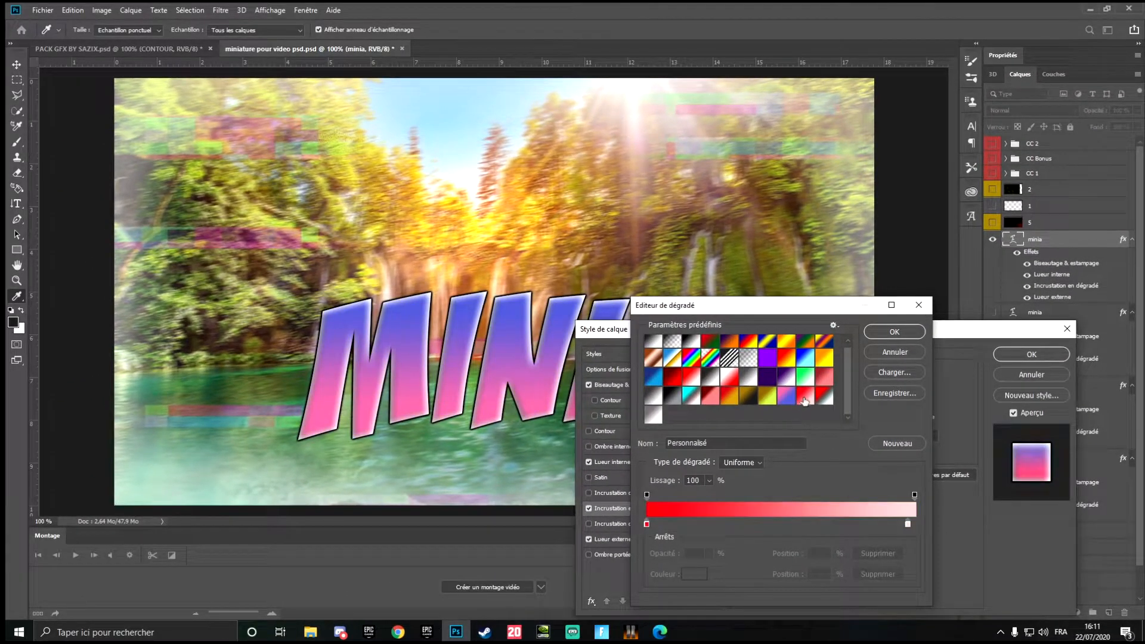
pyautogui.click(805, 397)
pyautogui.click(747, 398)
pyautogui.click(729, 396)
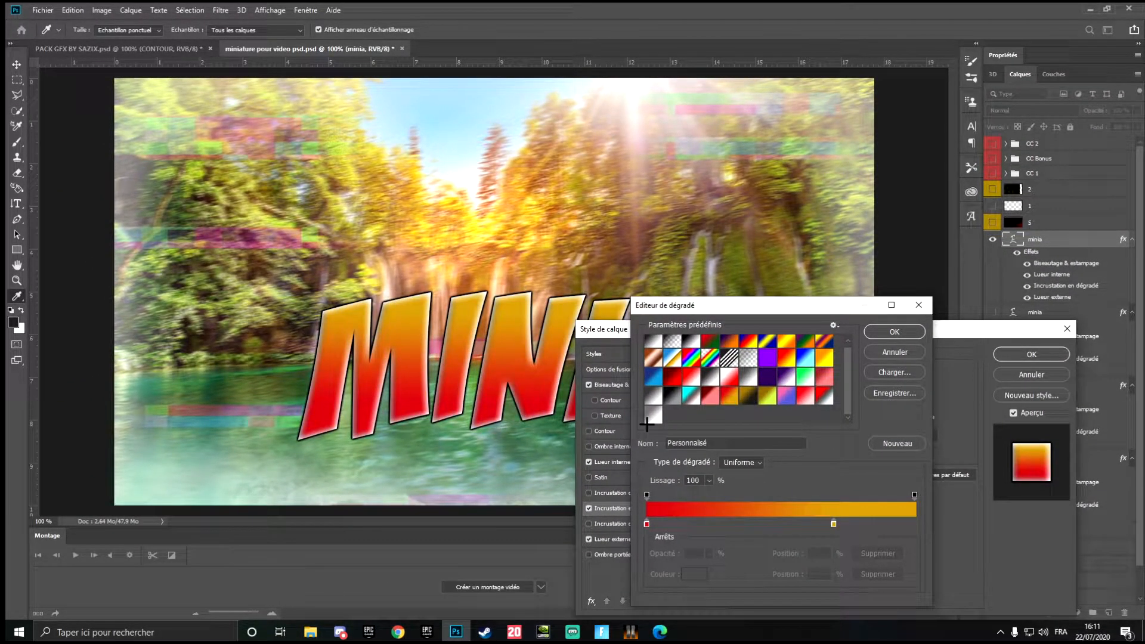
pyautogui.click(653, 416)
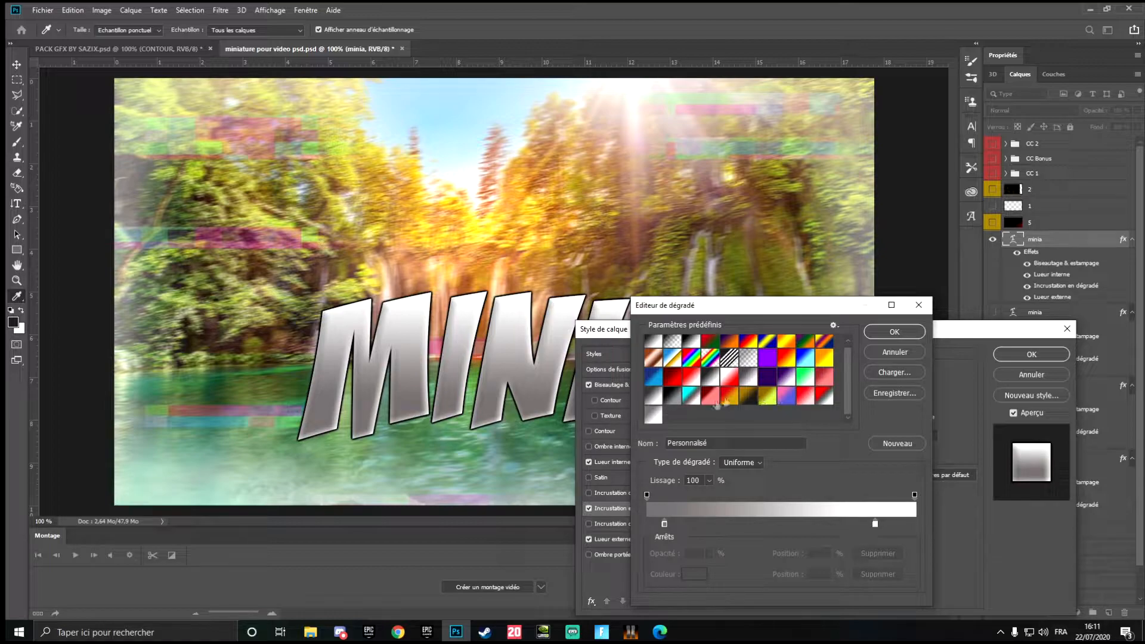
# Step: Try the red-white, transparent rainbow, spectrum and cyan gradient presets, and reapply the grey-to-white one
pyautogui.click(812, 398)
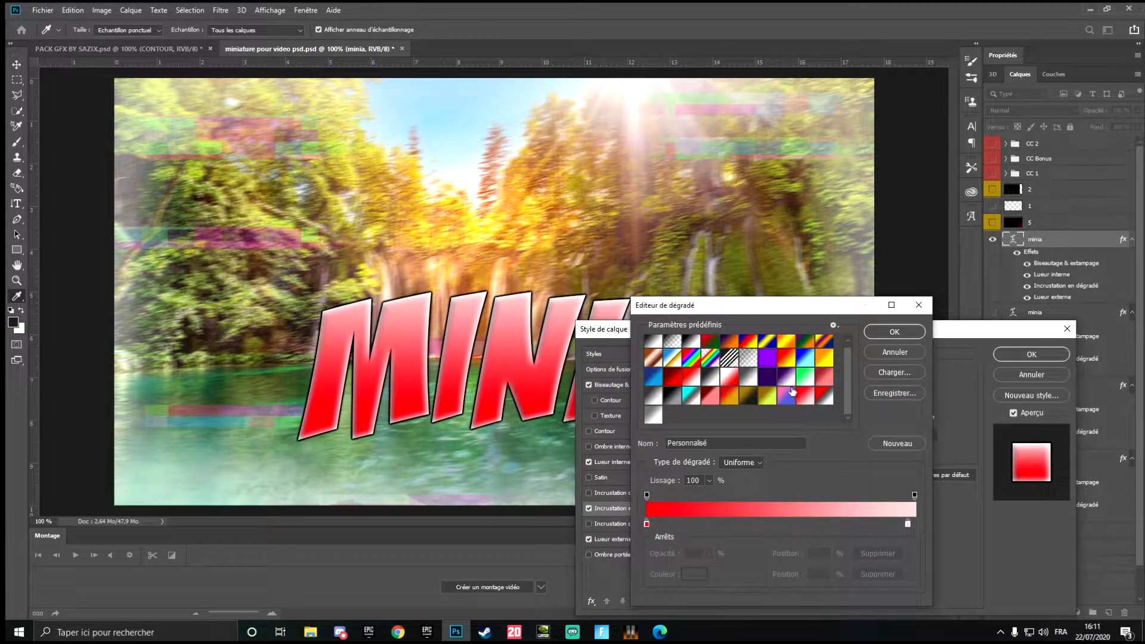
pyautogui.click(705, 365)
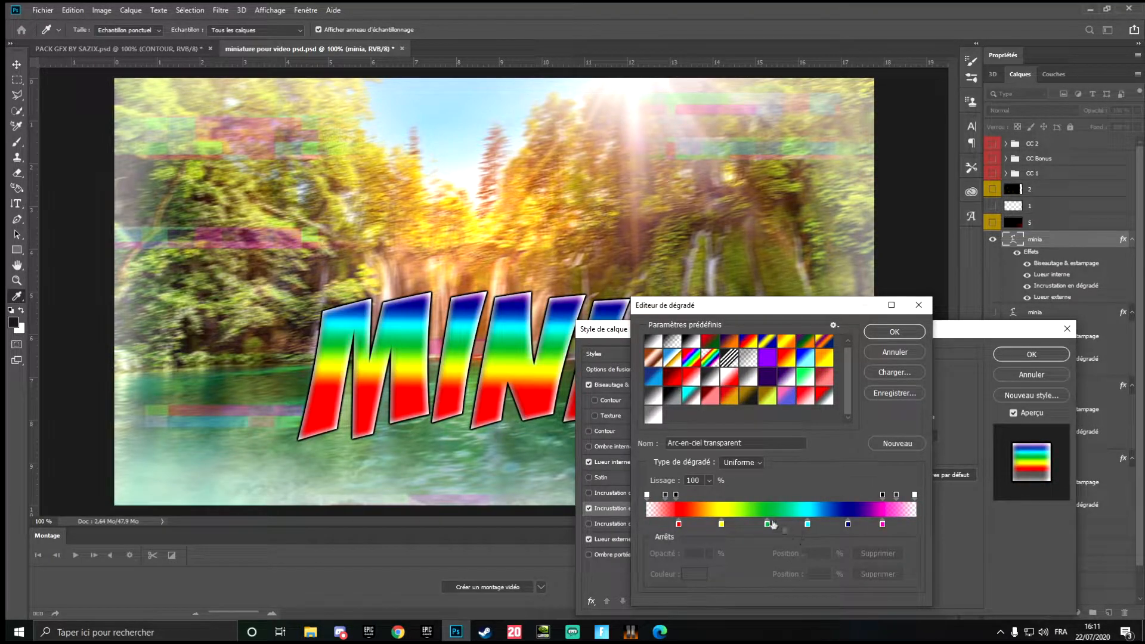
pyautogui.click(690, 357)
pyautogui.click(680, 396)
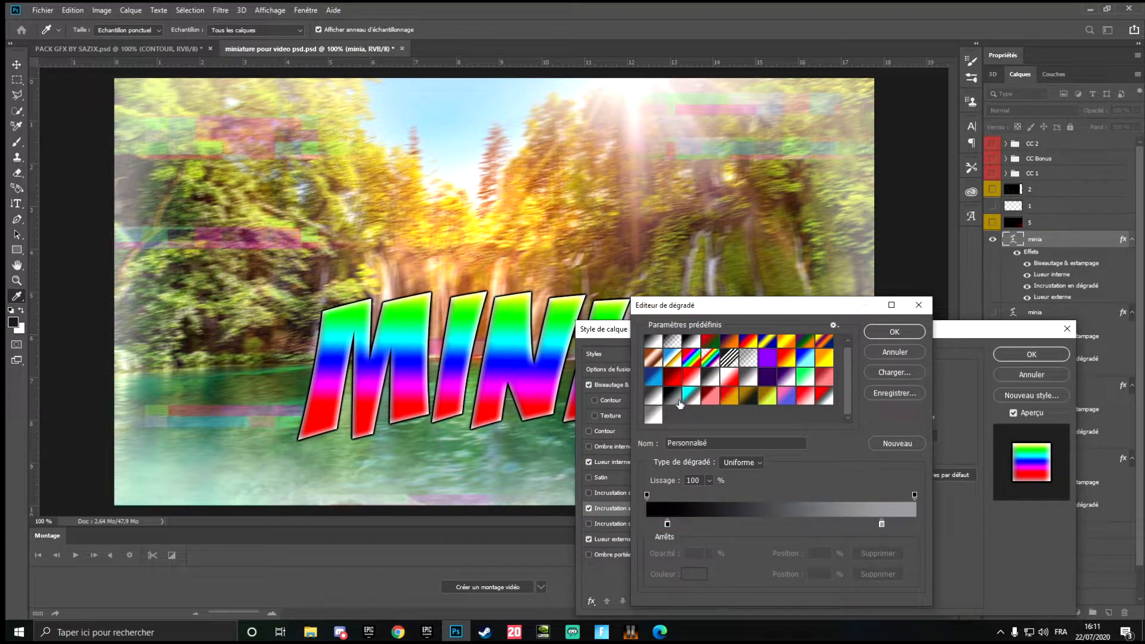
pyautogui.click(691, 397)
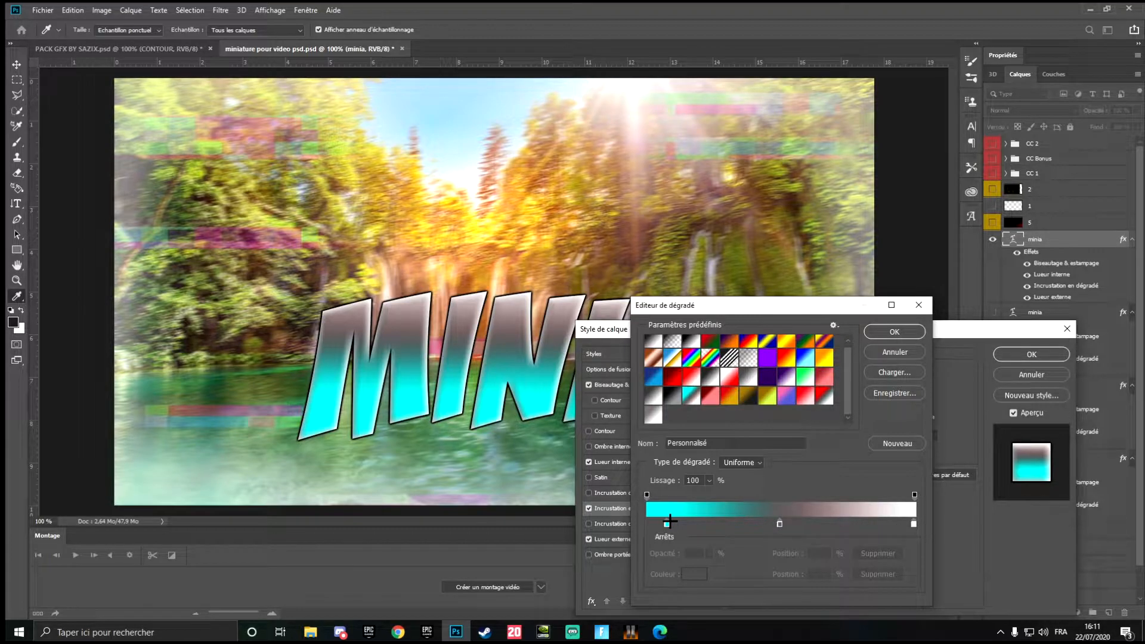
pyautogui.click(655, 416)
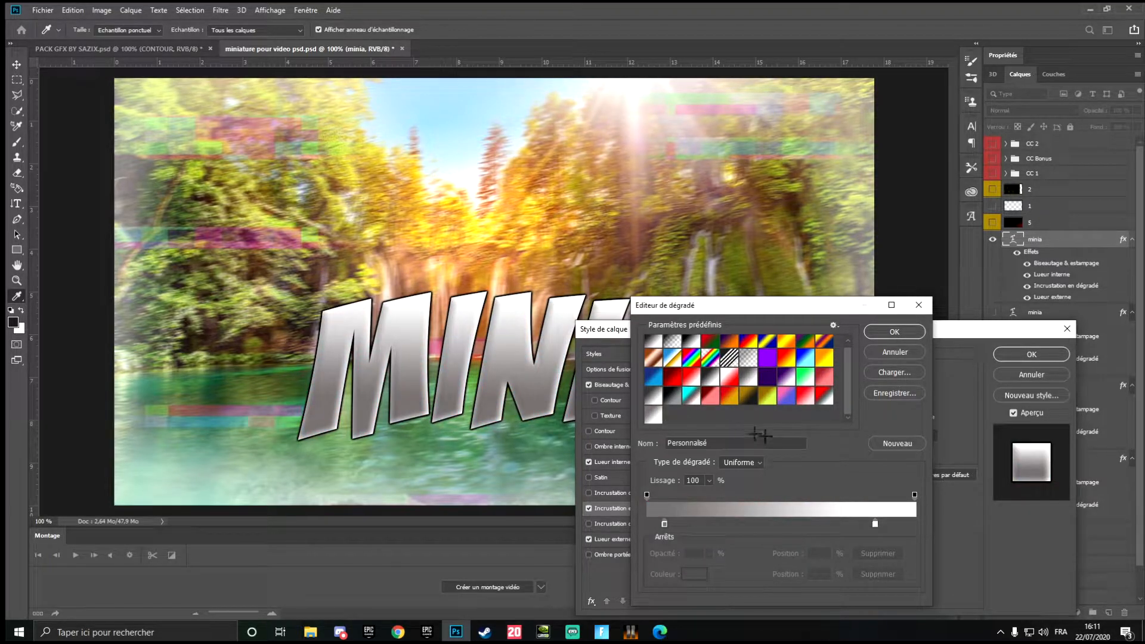
# Step: Try a dark green (346406) for the grey colour stop at the 7% position of the minia gradient
pyautogui.click(664, 523)
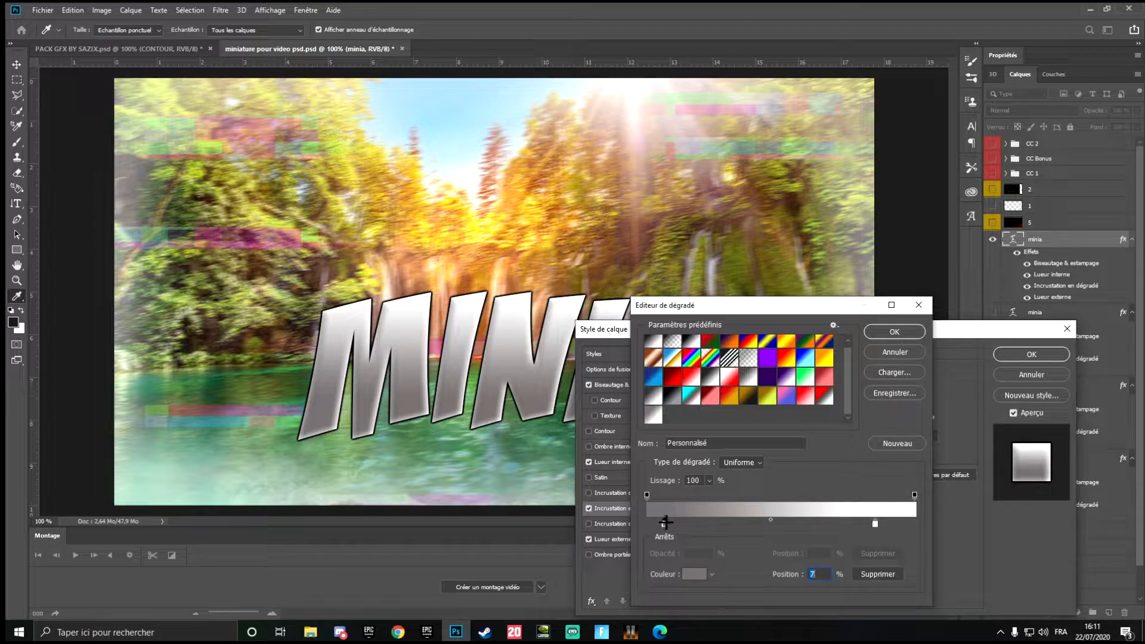
pyautogui.click(692, 574)
pyautogui.moveTo(922, 427)
pyautogui.mouseDown()
pyautogui.moveTo(929, 381)
pyautogui.moveTo(944, 452)
pyautogui.mouseUp()
pyautogui.moveTo(965, 502); pyautogui.dragTo(966, 473)
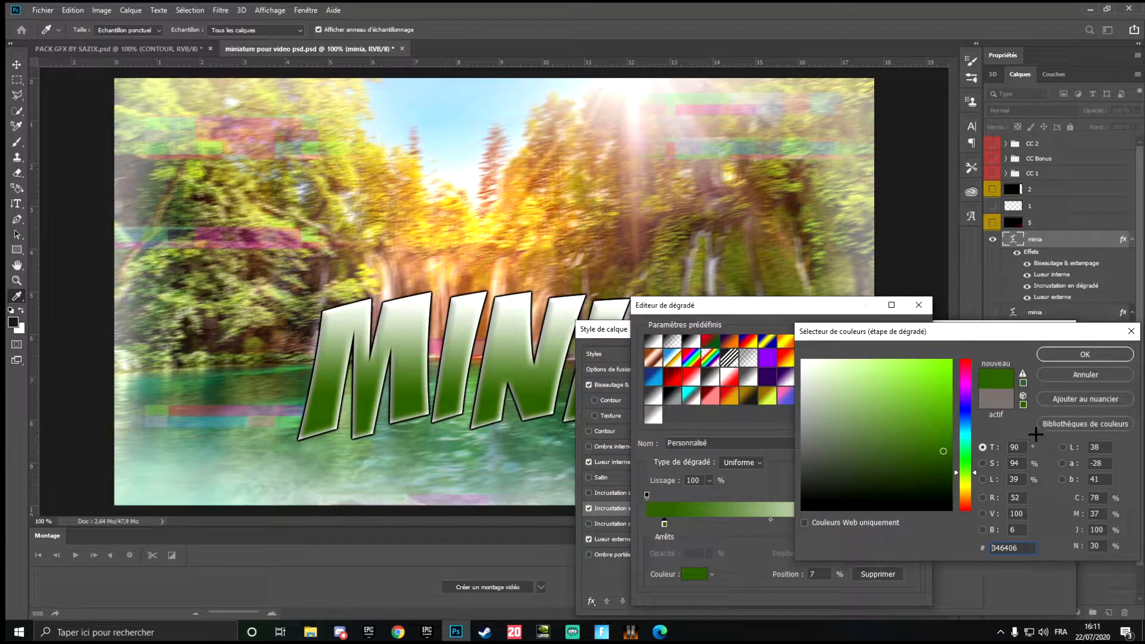
pyautogui.click(1072, 379)
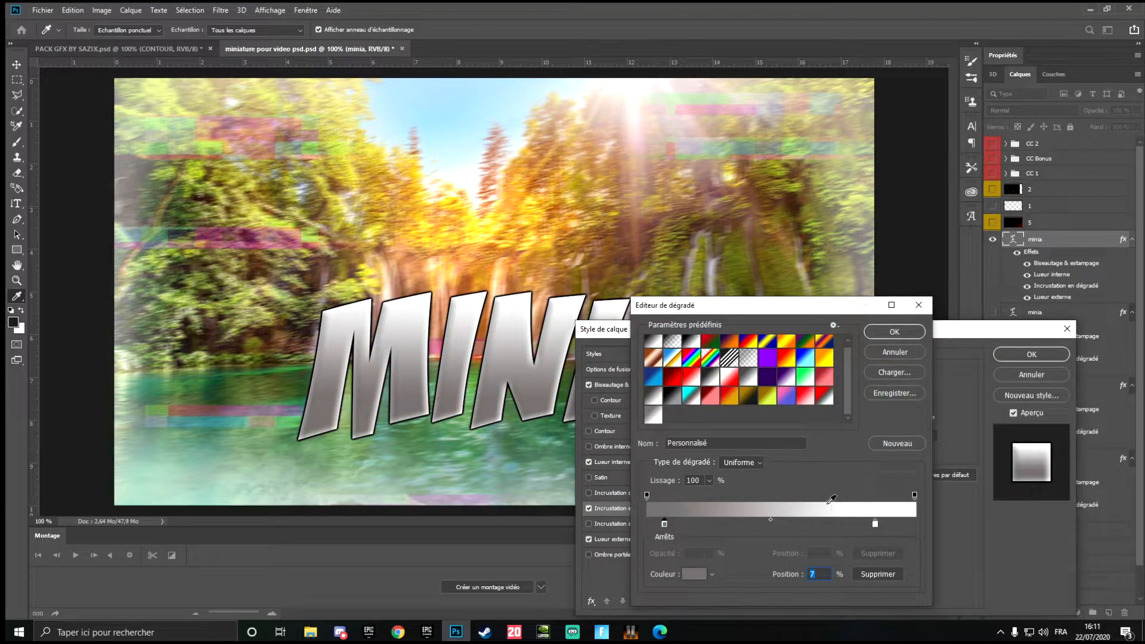
# Step: Accept the gradient, and experiment with the Outer Glow's size and range, settling on 13 px and 64%
pyautogui.click(901, 336)
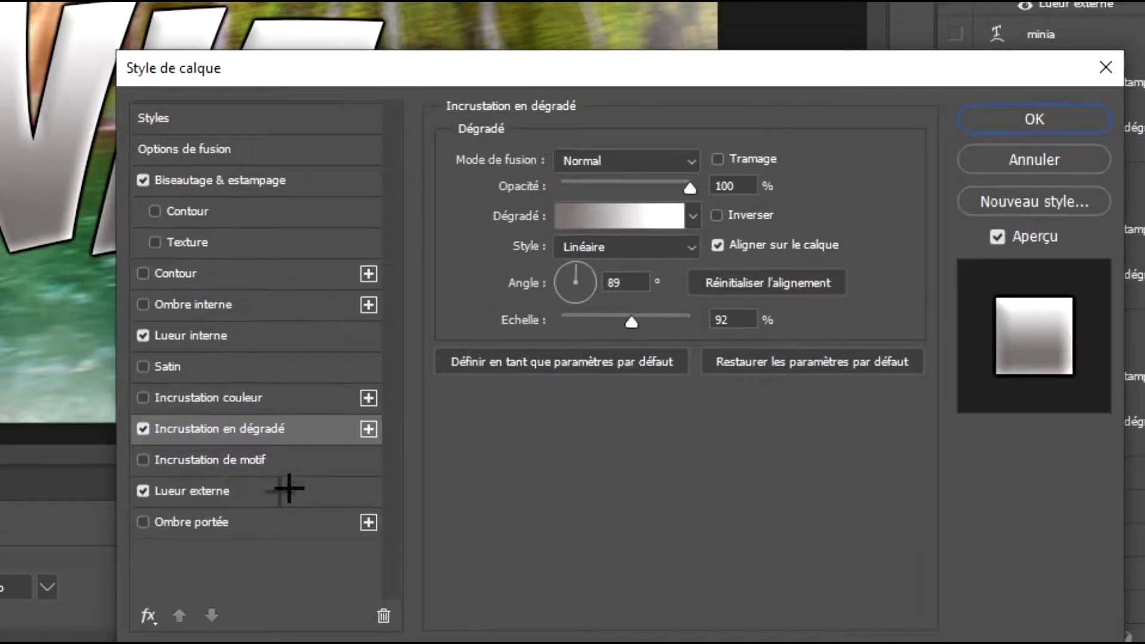
pyautogui.click(662, 539)
pyautogui.moveTo(796, 478); pyautogui.dragTo(823, 479)
pyautogui.moveTo(821, 535); pyautogui.dragTo(844, 534)
pyautogui.moveTo(823, 479); pyautogui.dragTo(803, 480)
pyautogui.click(835, 536)
pyautogui.moveTo(835, 538); pyautogui.dragTo(852, 535)
pyautogui.moveTo(803, 479); pyautogui.dragTo(803, 479)
pyautogui.moveTo(852, 535); pyautogui.dragTo(833, 535)
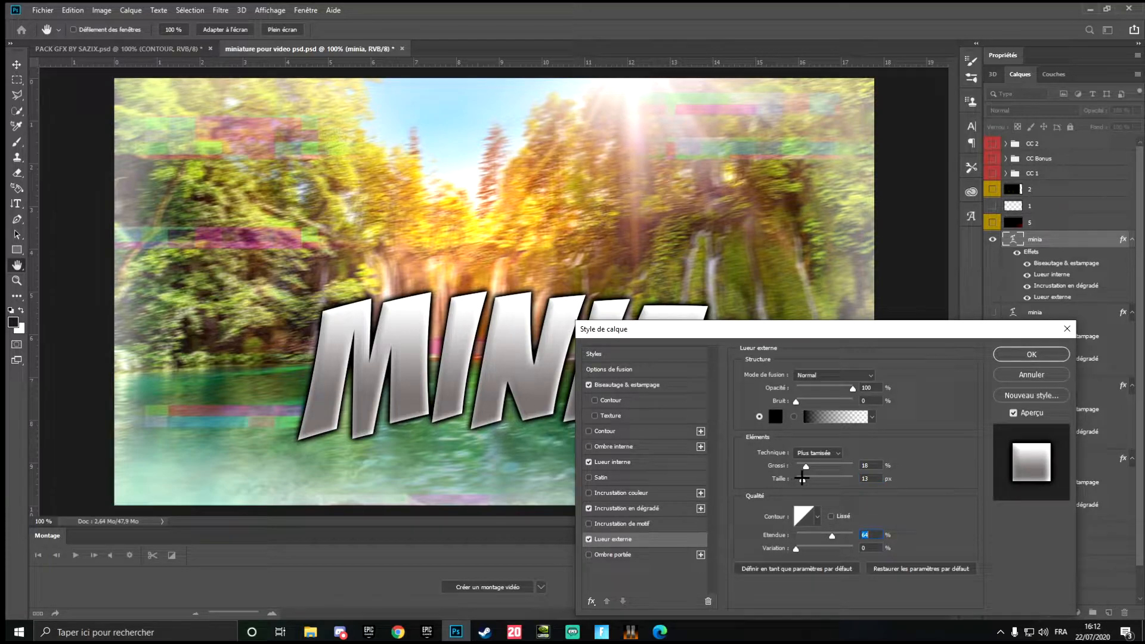
# Step: Browse the Outer Glow's blend modes and apply the layer style to the text
pyautogui.click(814, 374)
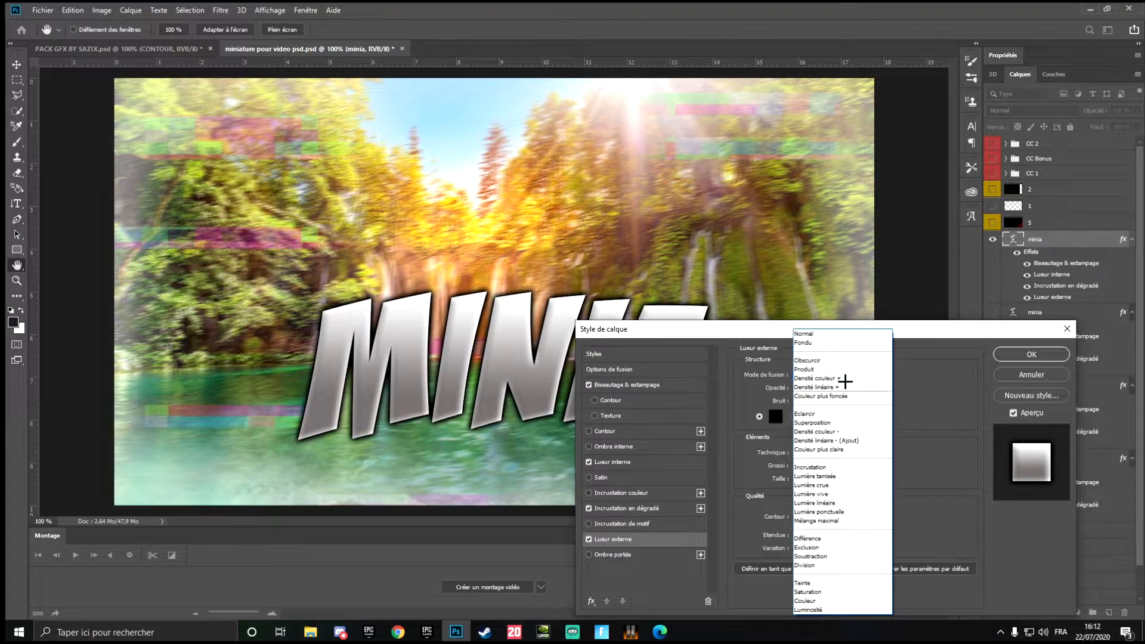
pyautogui.click(961, 393)
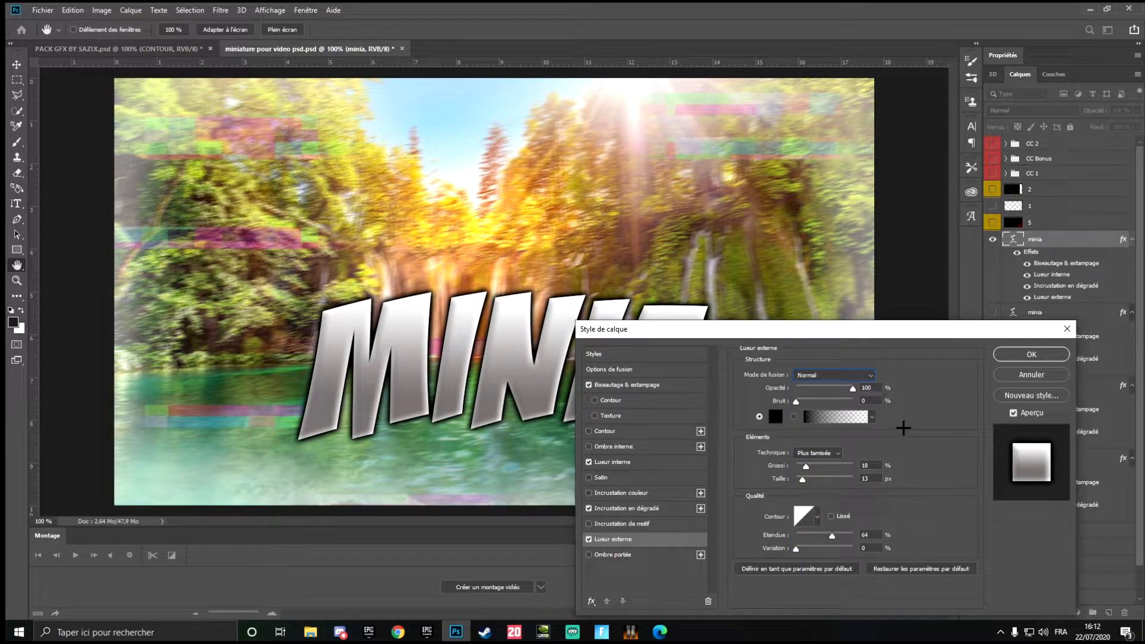
pyautogui.click(1055, 354)
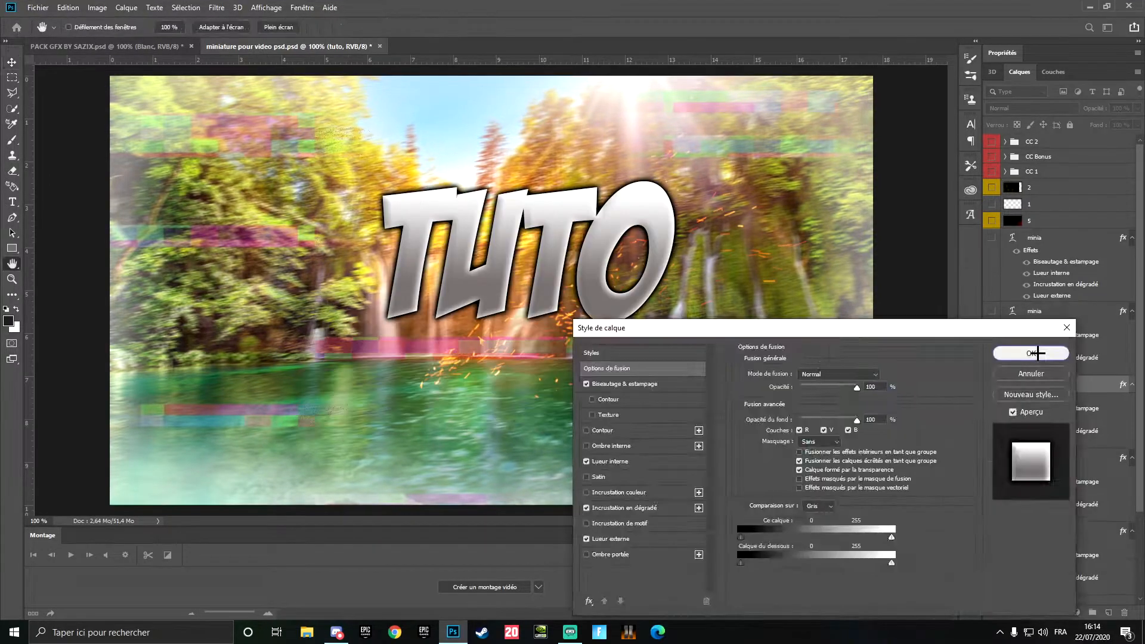
pyautogui.press('Return')
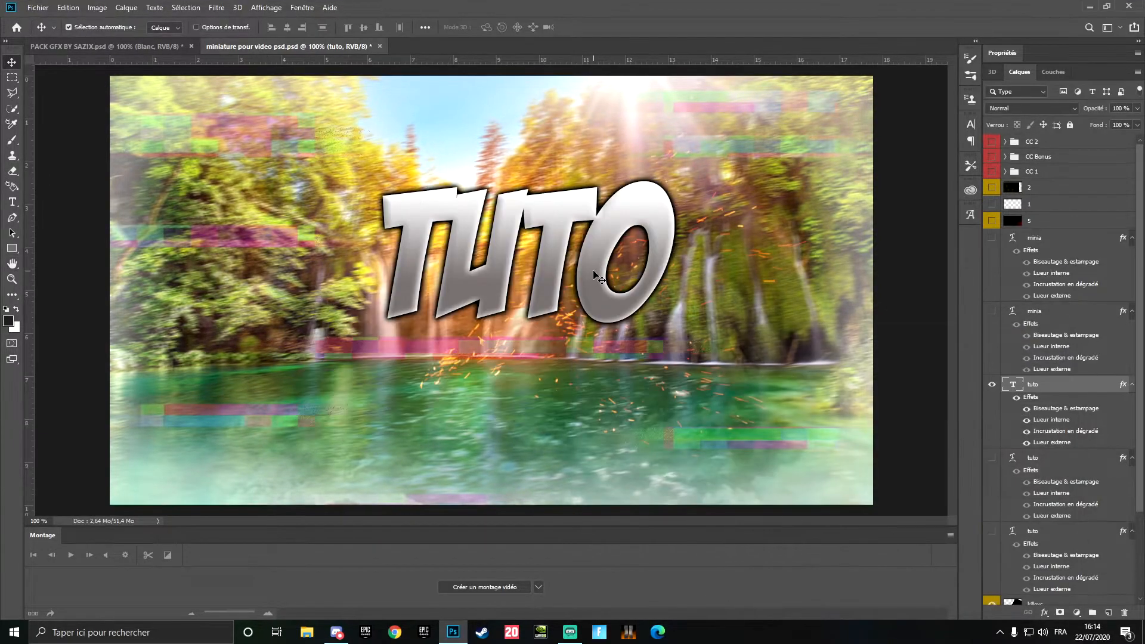
# Step: Select the whole TUTO text with the Horizontal Type tool and open the text warp settings for it
pyautogui.rightClick(597, 274)
pyautogui.click(13, 201)
pyautogui.click(12, 201)
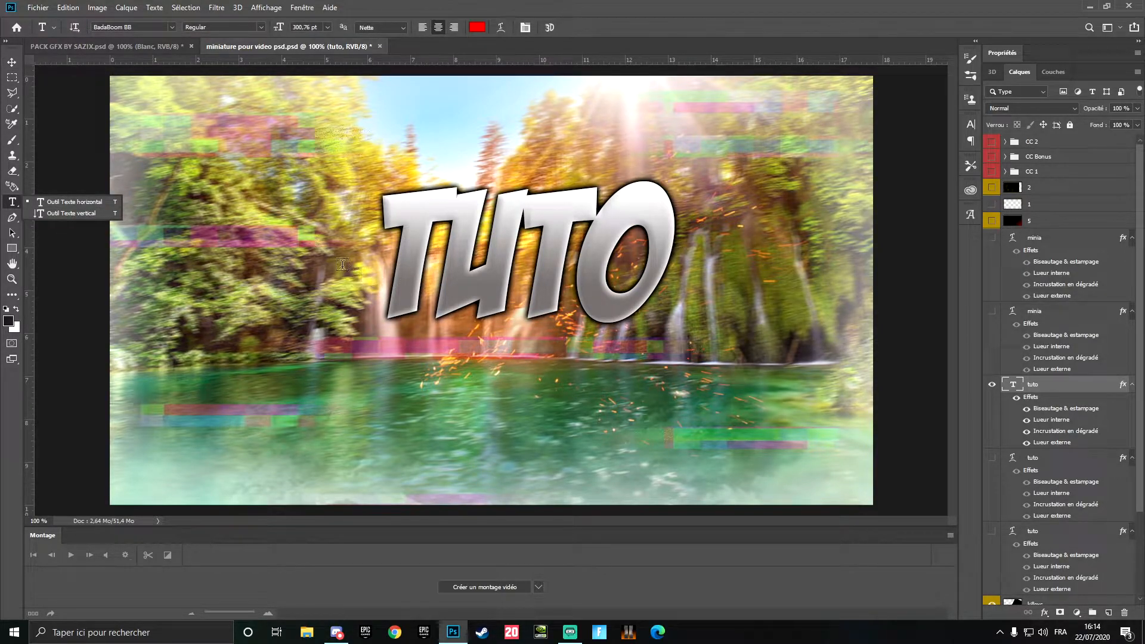
pyautogui.moveTo(401, 258); pyautogui.dragTo(662, 272)
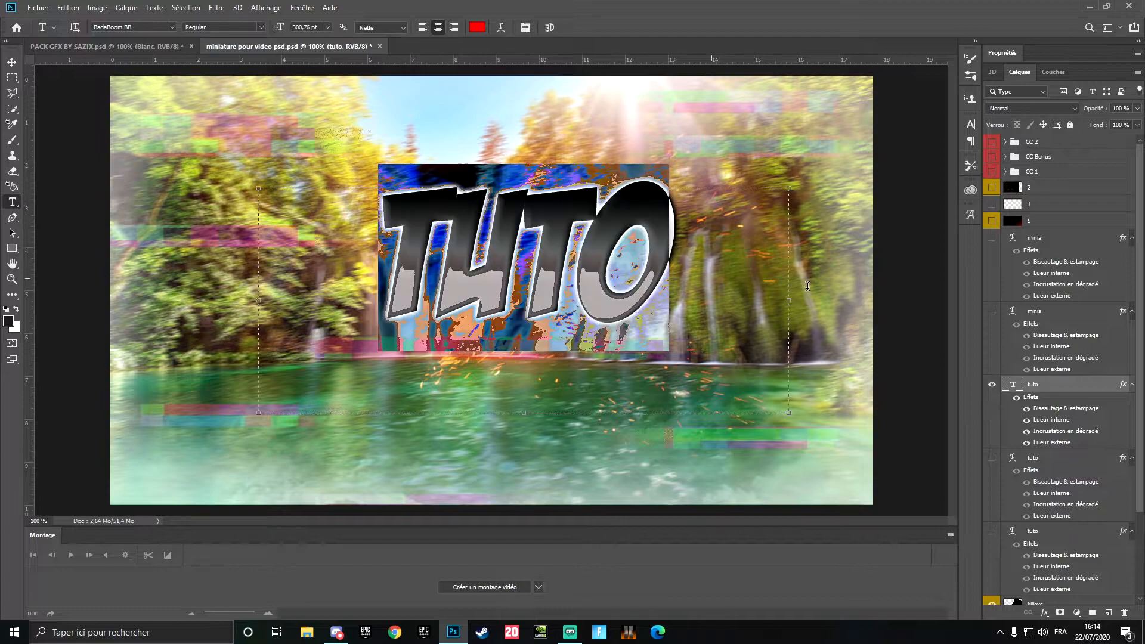
pyautogui.rightClick(638, 282)
pyautogui.click(680, 511)
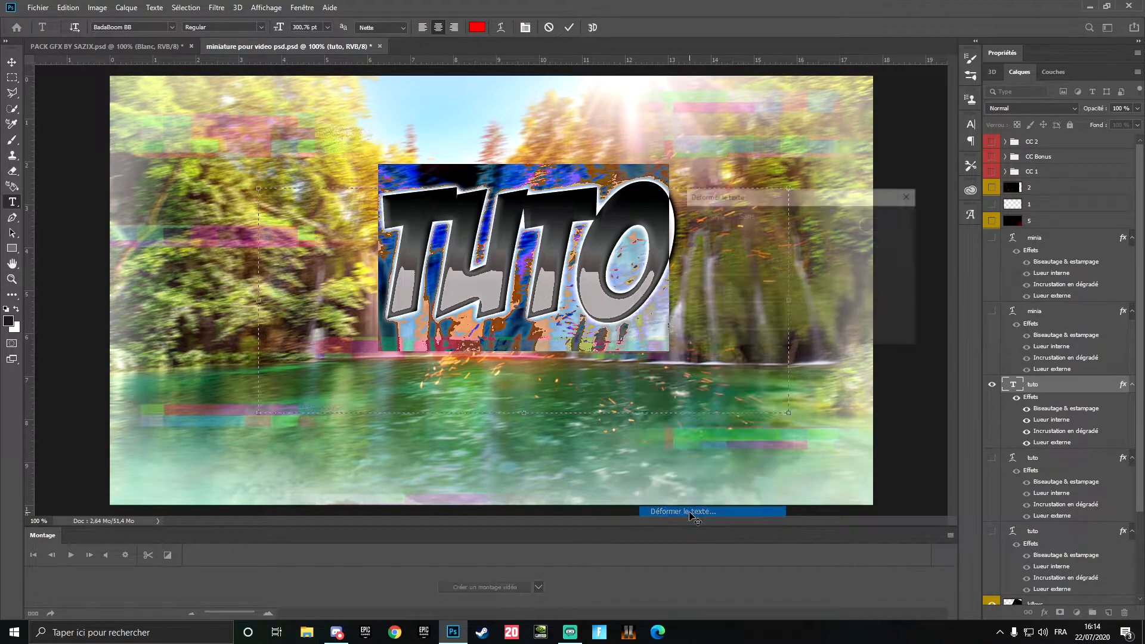
# Step: Warp the TUTO text with a horizontal Arc, using a bend of +11% and a vertical distortion of -9%
pyautogui.click(772, 216)
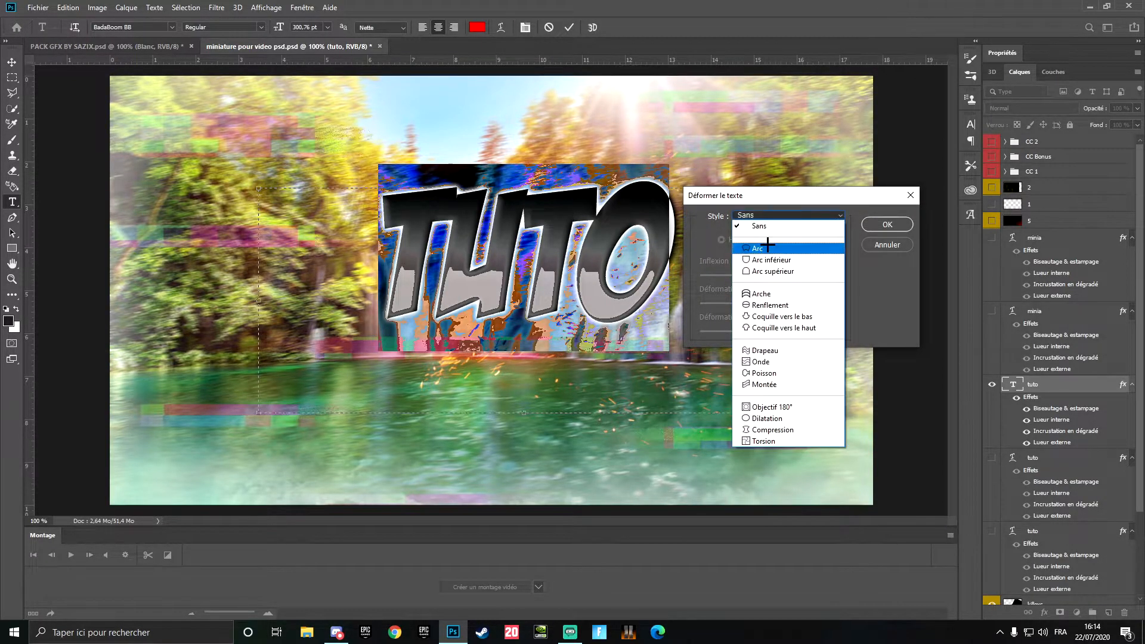
pyautogui.click(758, 248)
pyautogui.moveTo(798, 275); pyautogui.dragTo(775, 277)
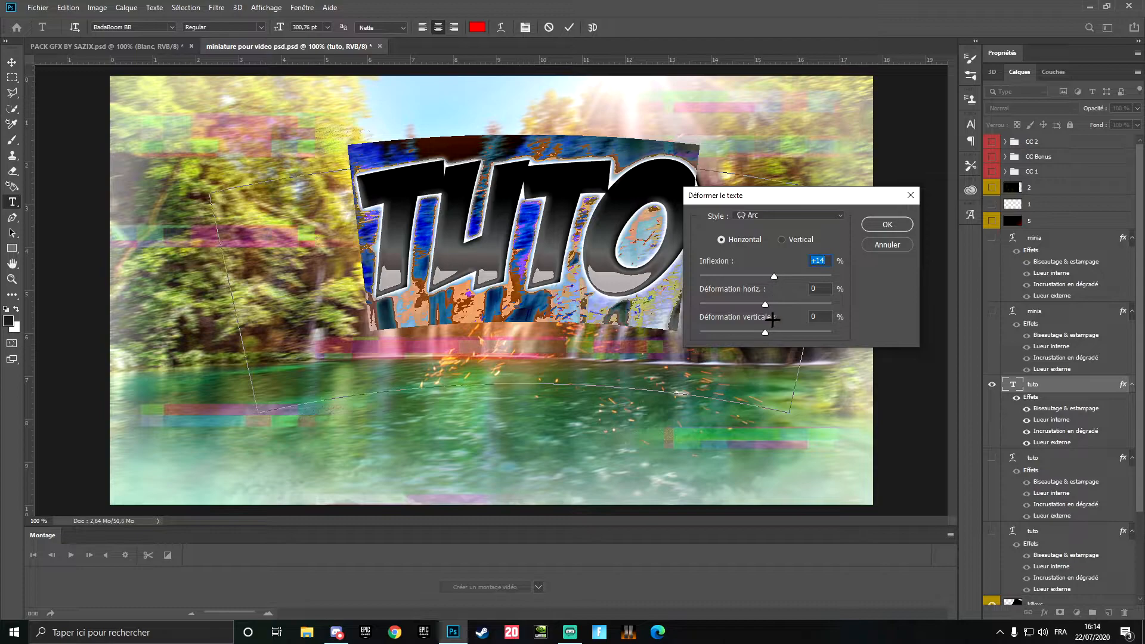
pyautogui.moveTo(766, 331); pyautogui.dragTo(766, 305)
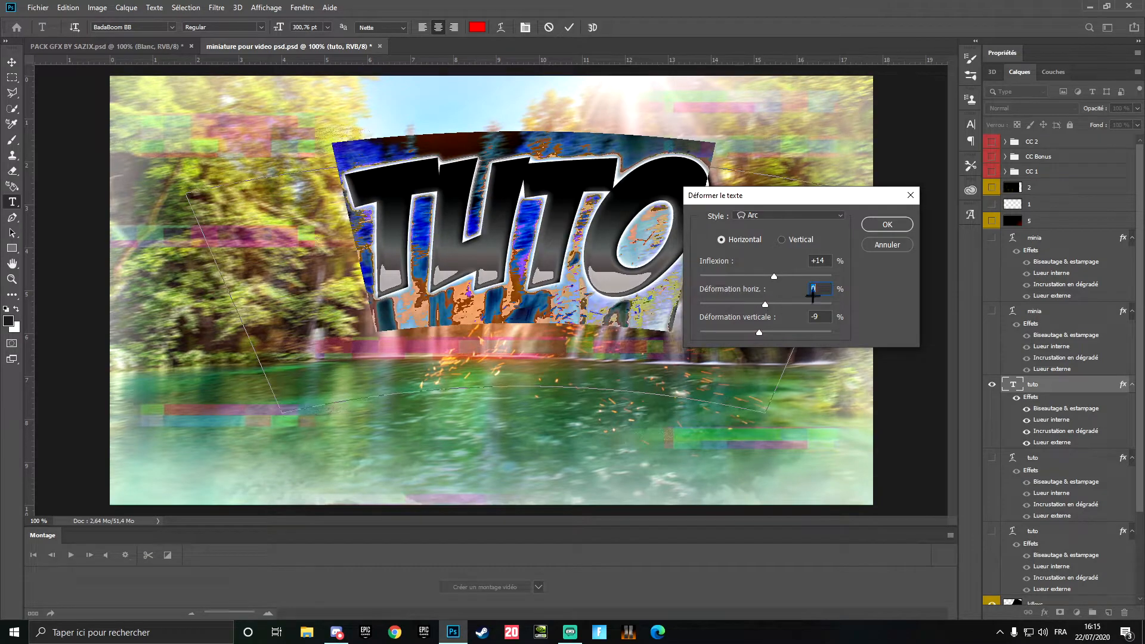
pyautogui.moveTo(774, 277)
pyautogui.mouseDown()
pyautogui.moveTo(764, 276)
pyautogui.moveTo(774, 279)
pyautogui.mouseUp()
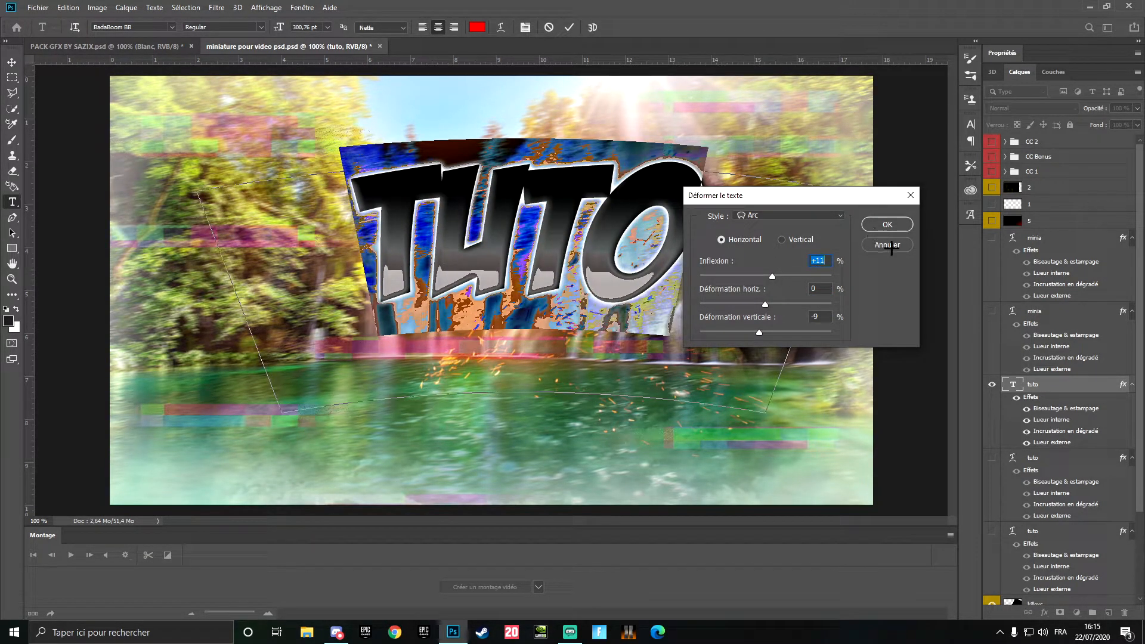
pyautogui.click(783, 216)
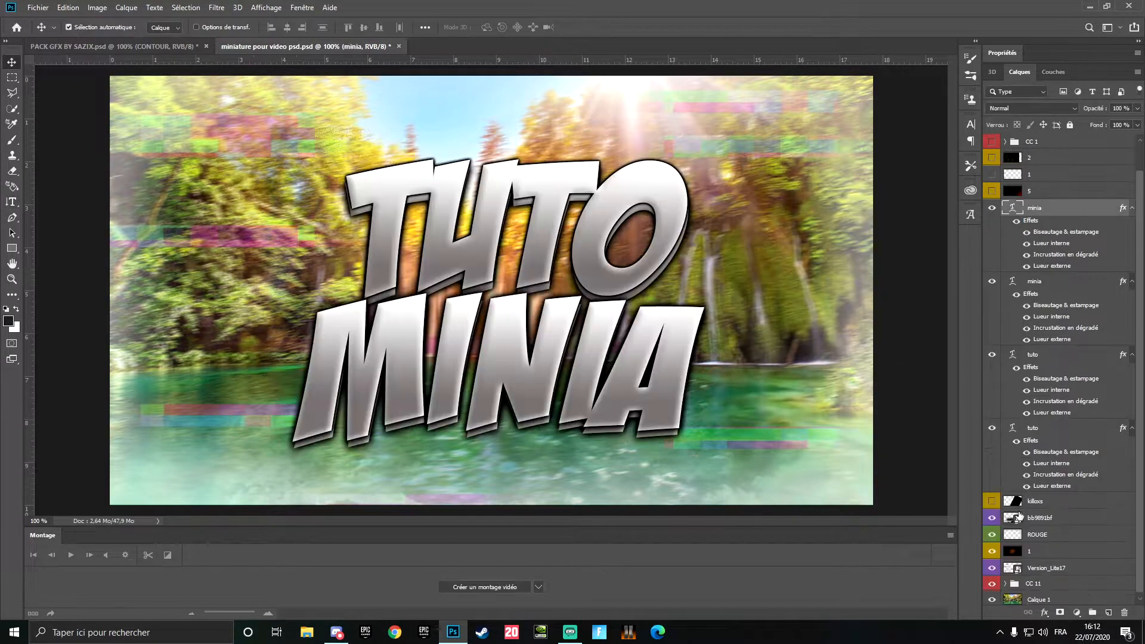
# Step: Reveal the killoxs layer below the text layers and layer 5 above them, and select layer 5
pyautogui.click(991, 504)
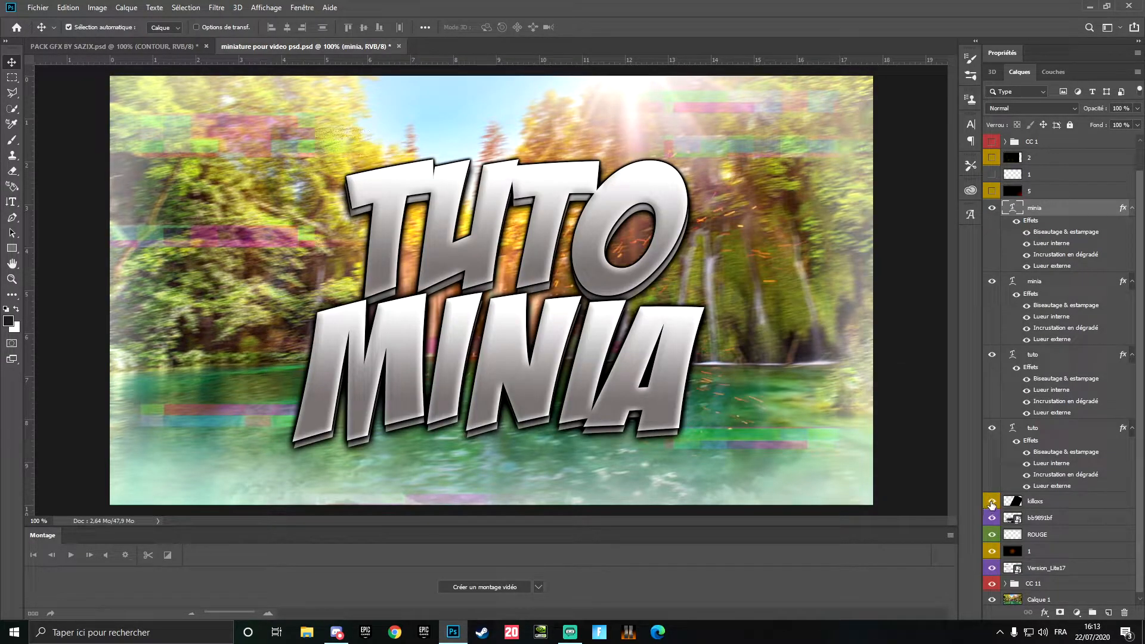
pyautogui.click(1054, 506)
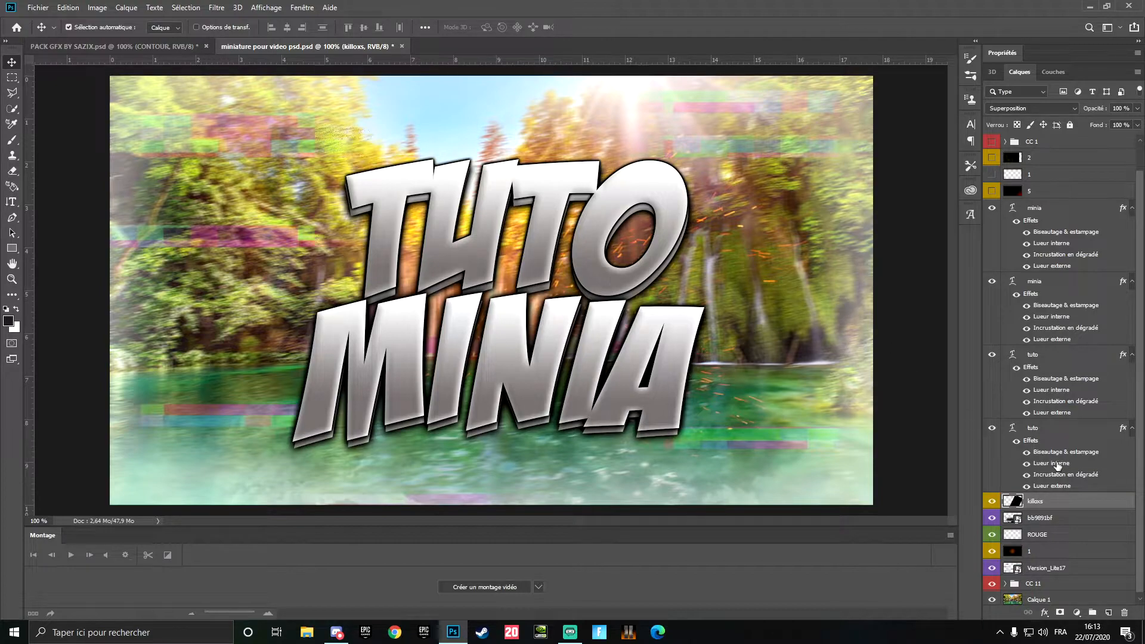
pyautogui.scroll(2, 1058, 465)
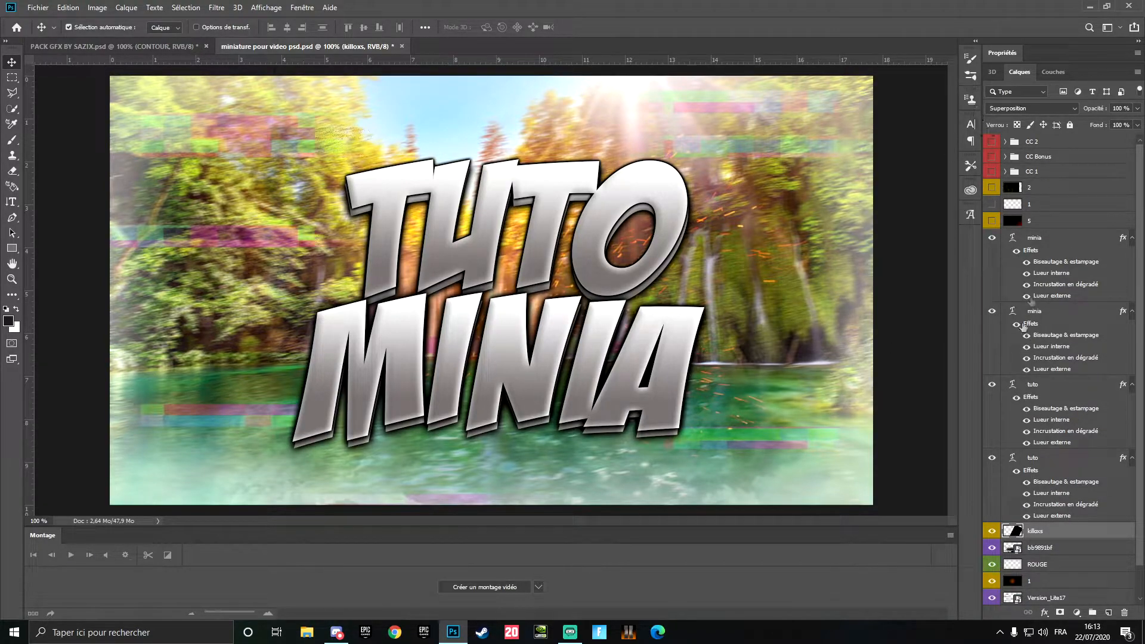
pyautogui.scroll(-2, 1098, 276)
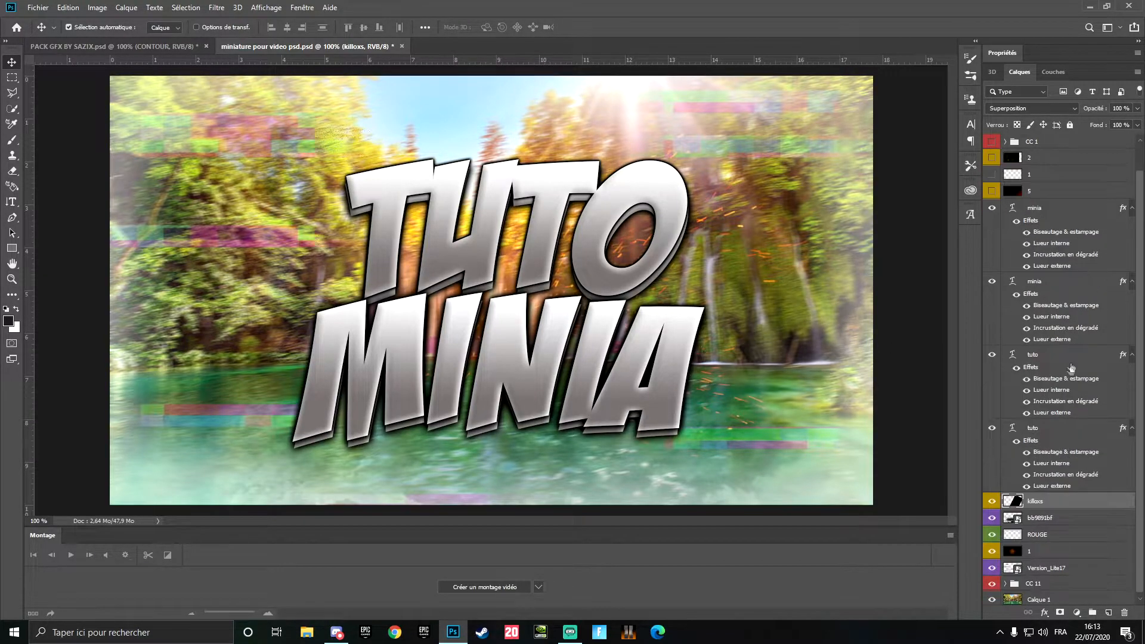
pyautogui.scroll(2, 1050, 256)
pyautogui.click(992, 221)
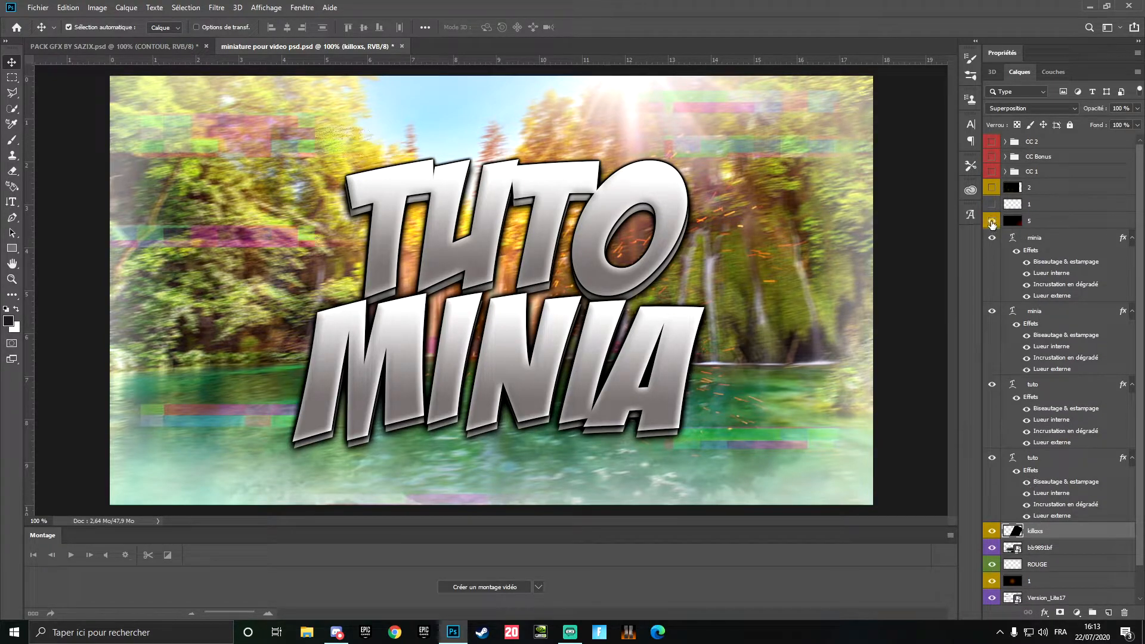
pyautogui.click(1045, 222)
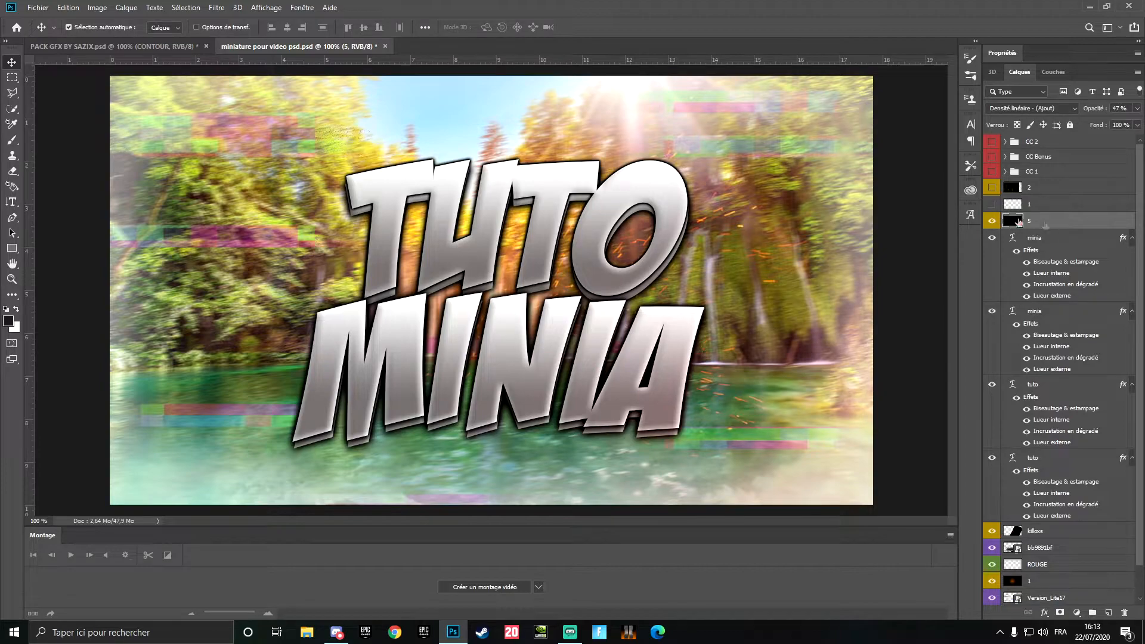
# Step: In the PACK GFX BY SAZIX document, show and expand the EFFET group down to the Blanc group inside LIGHT
pyautogui.click(174, 48)
pyautogui.click(993, 173)
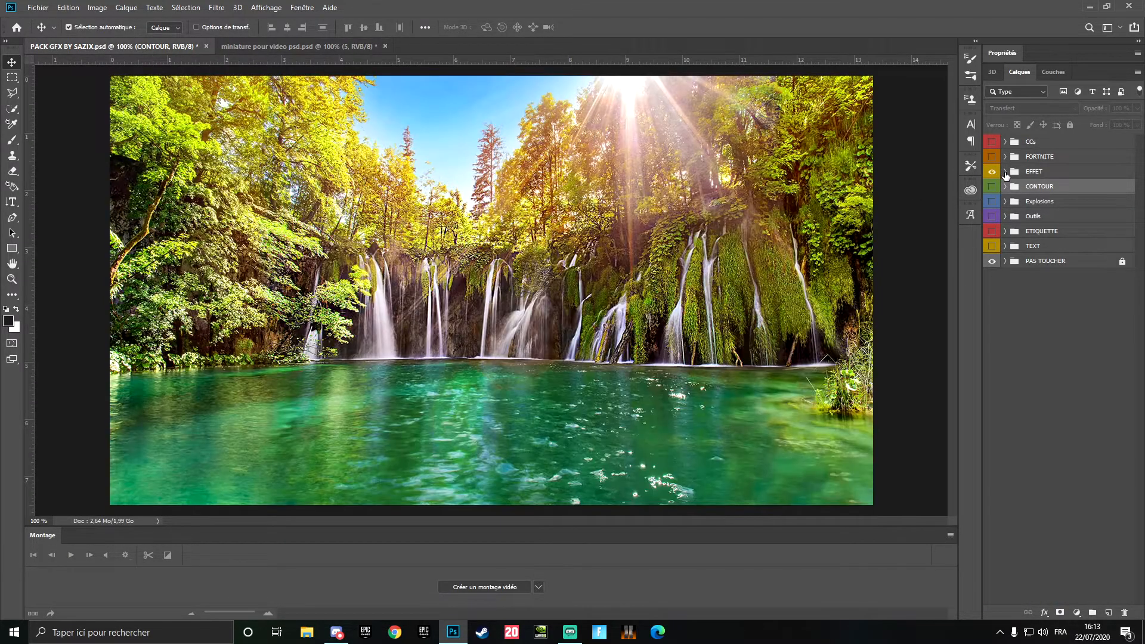
pyautogui.click(1006, 172)
pyautogui.click(576, 317)
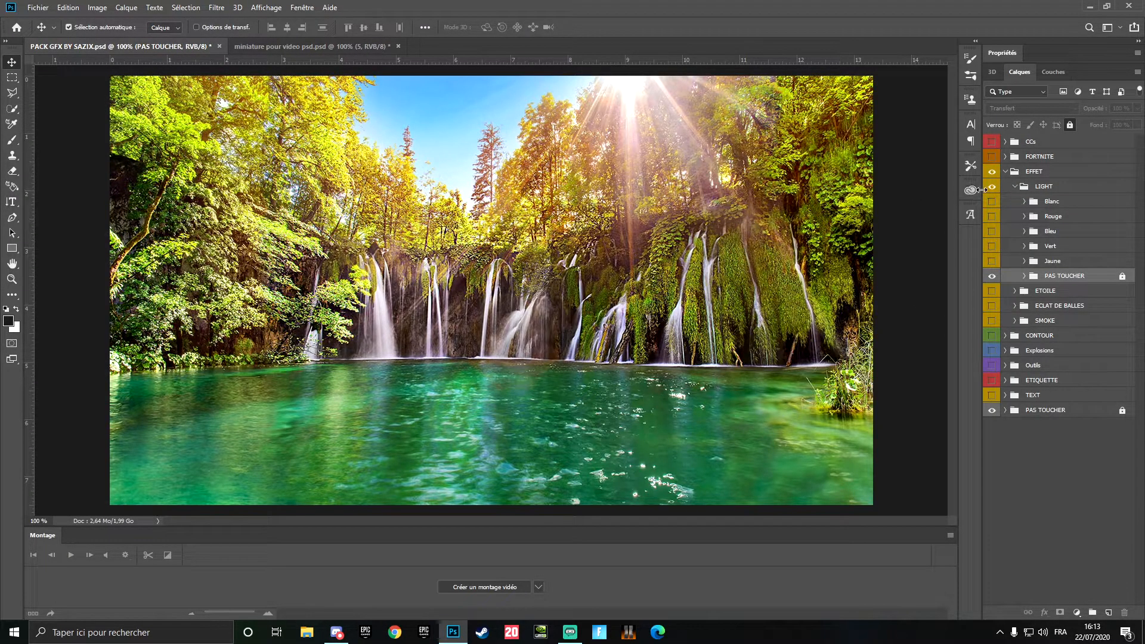
pyautogui.click(993, 203)
pyautogui.click(1034, 202)
pyautogui.click(1025, 201)
# Step: Preview the white light layers 1 to 4 of the Blanc group one at a time, hiding each again
pyautogui.click(992, 217)
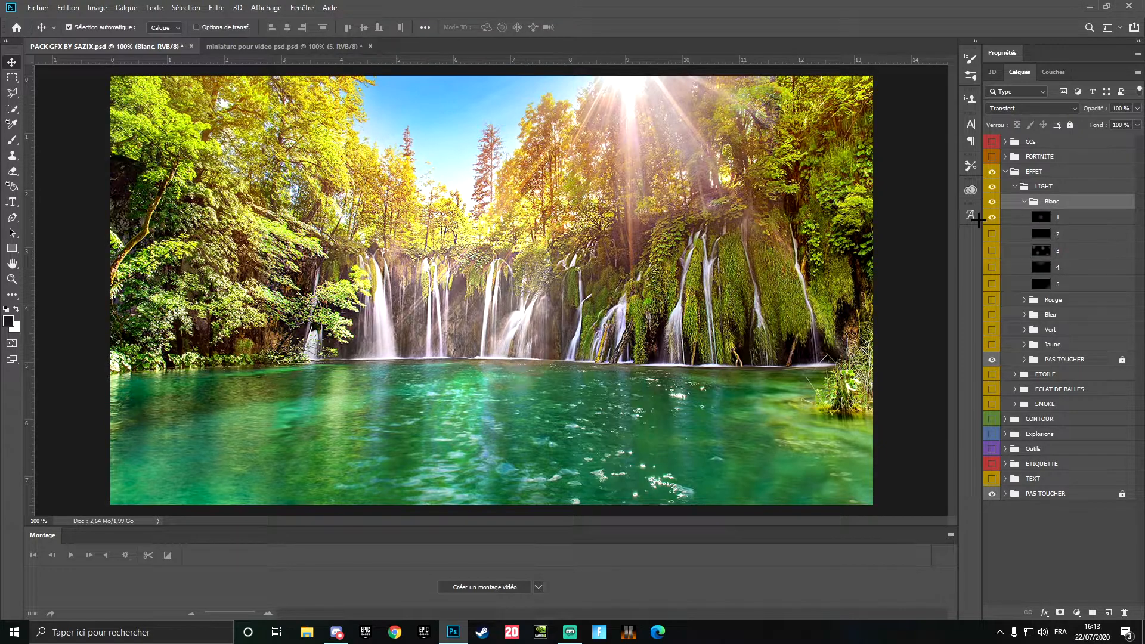
pyautogui.click(992, 217)
pyautogui.click(992, 234)
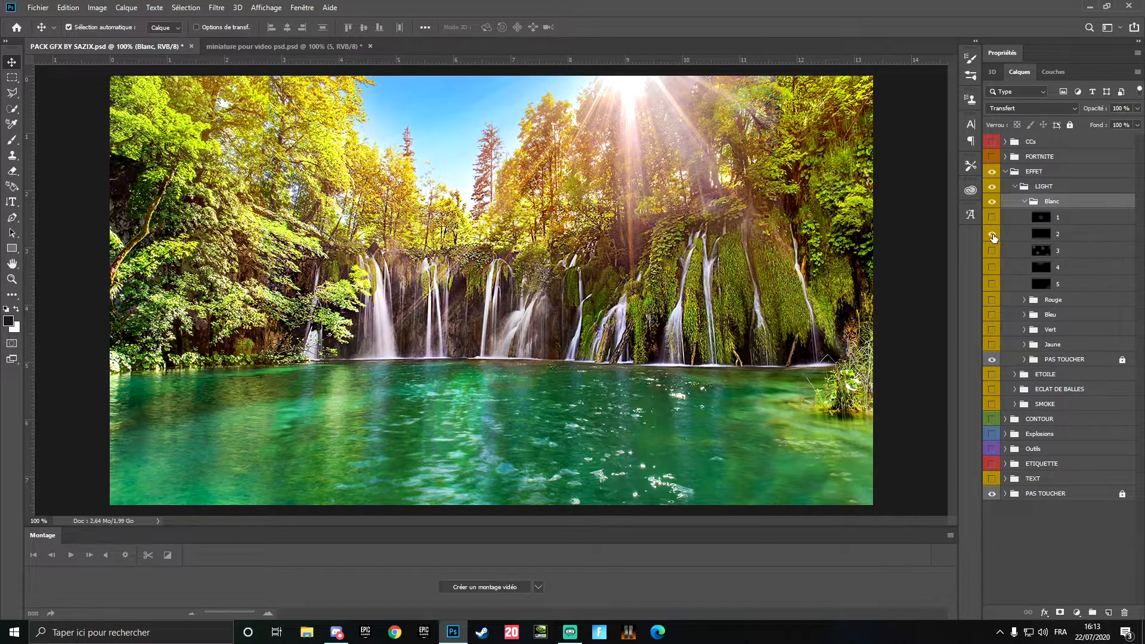
pyautogui.click(992, 233)
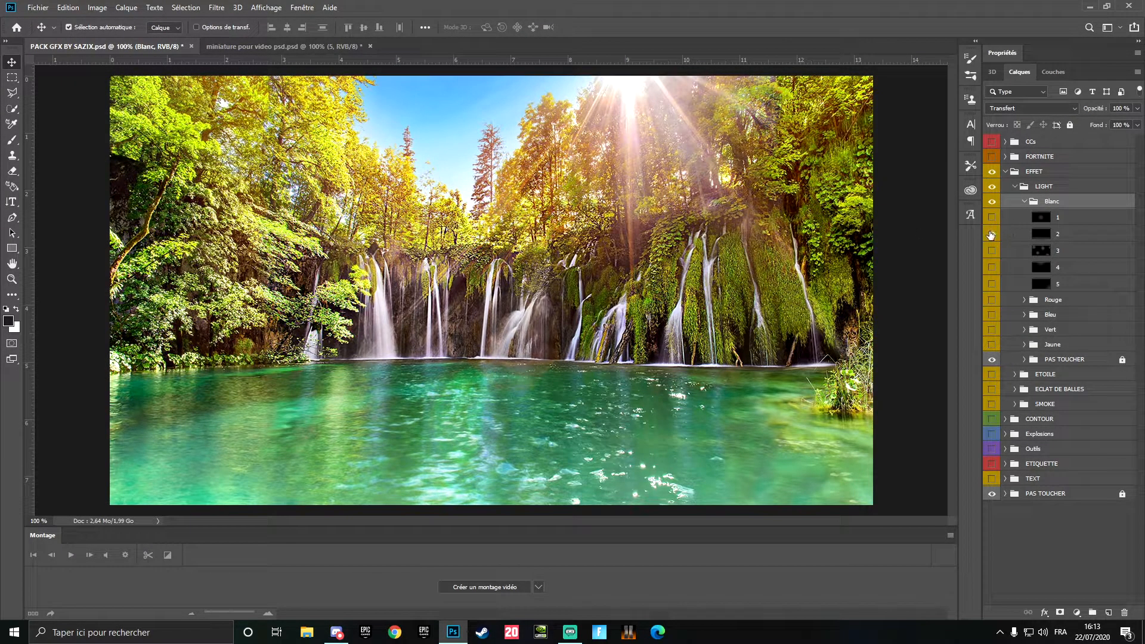
pyautogui.click(993, 251)
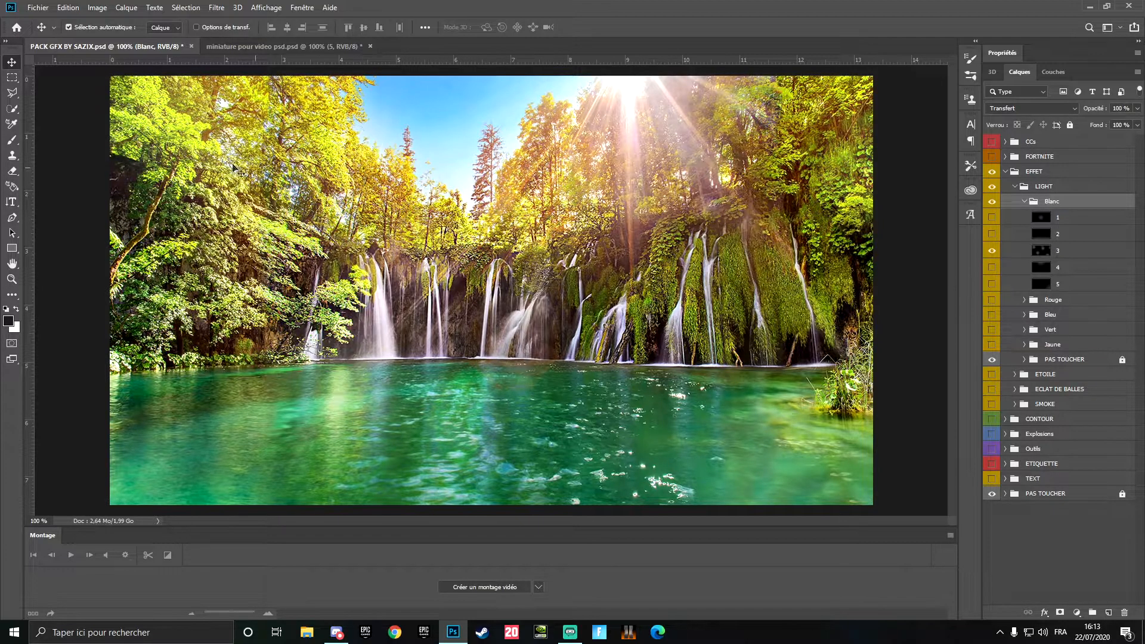
pyautogui.click(992, 250)
pyautogui.click(992, 267)
pyautogui.click(991, 268)
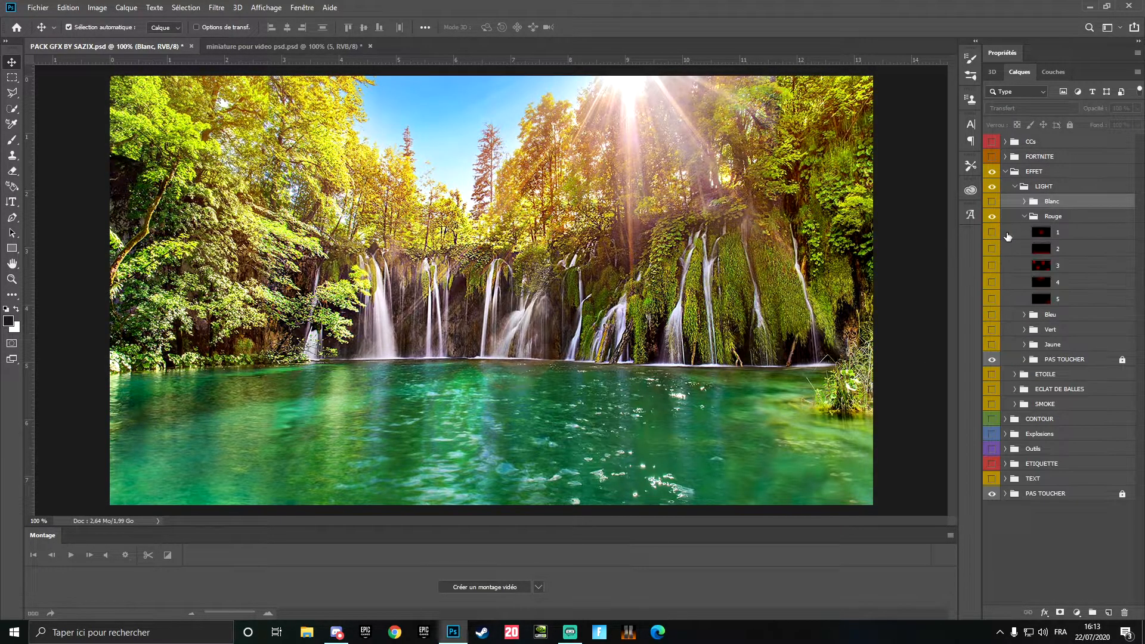
# Step: Preview light layer 1 of the Rouge group, and collapse and hide that group
pyautogui.click(991, 234)
pyautogui.click(991, 233)
pyautogui.click(991, 233)
pyautogui.click(1024, 217)
pyautogui.click(993, 216)
# Step: Return to the miniature document and compare the thumbnail with and without layer 5, leaving the layer shown
pyautogui.click(308, 46)
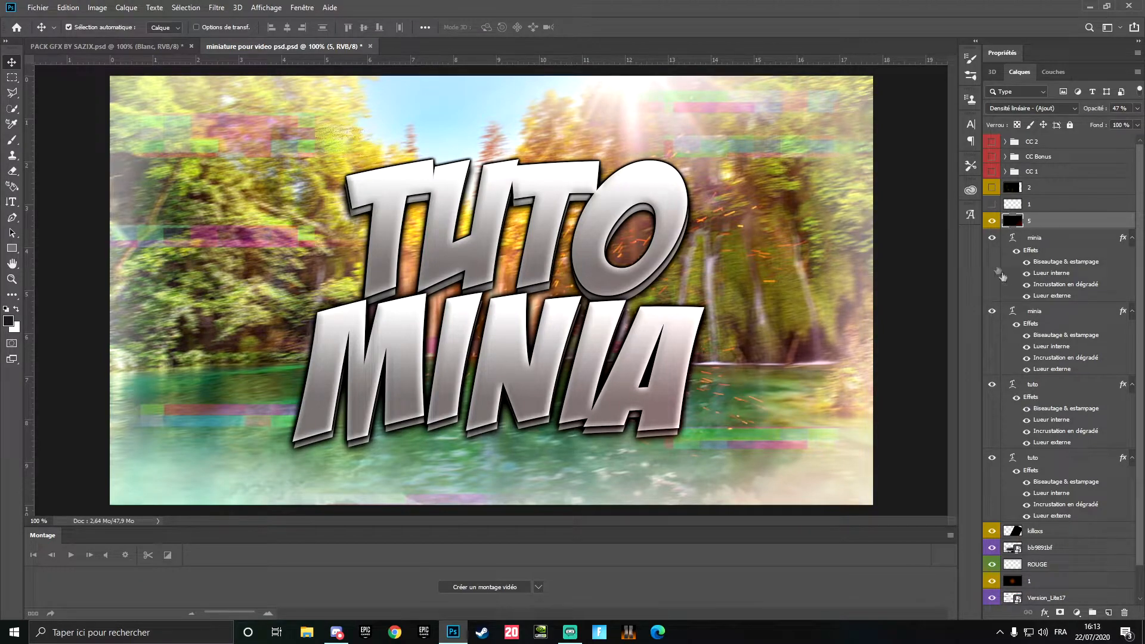
pyautogui.click(992, 221)
pyautogui.click(992, 222)
pyautogui.click(992, 221)
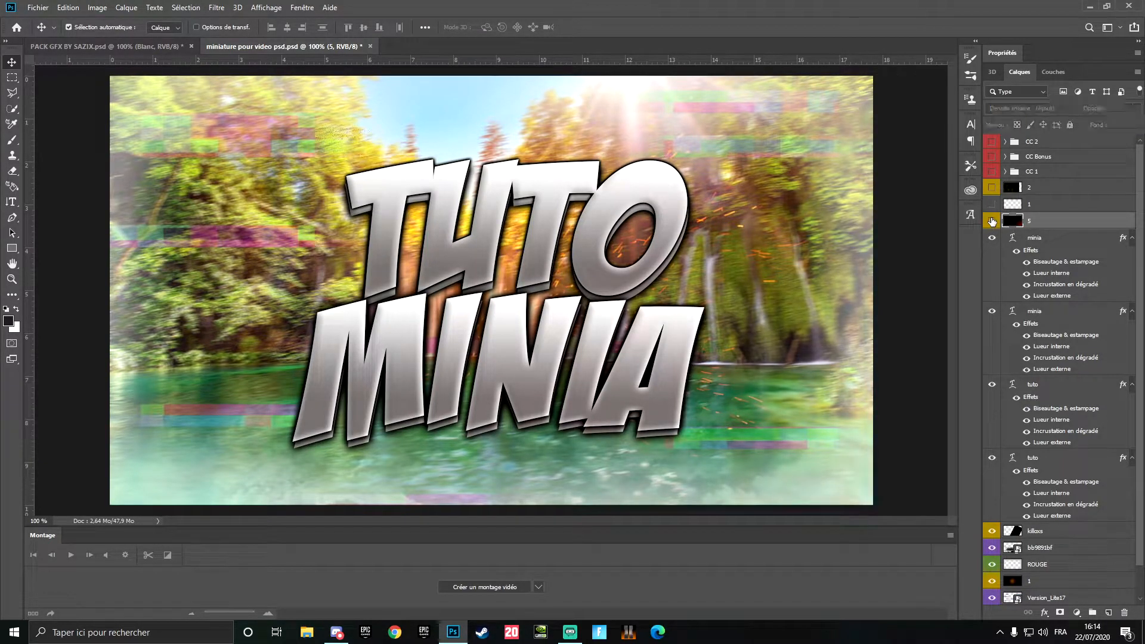
pyautogui.scroll(-1, 1006, 251)
pyautogui.scroll(1, 1005, 251)
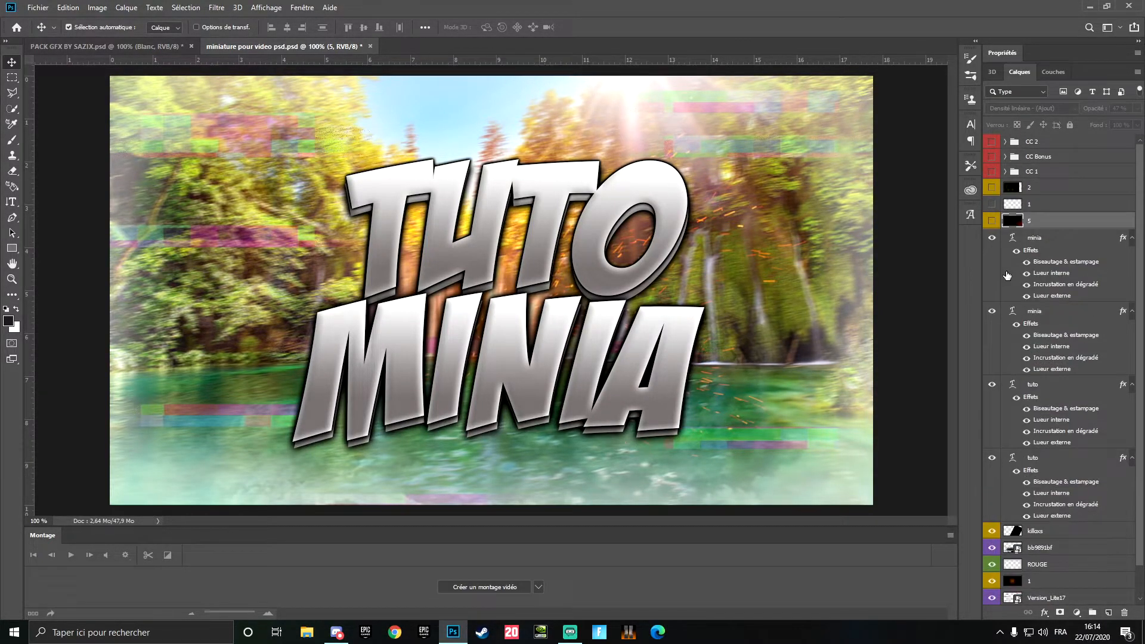
pyautogui.click(992, 222)
# Step: Reveal the white border frame on layer 1 above layer 5 and select that layer
pyautogui.click(992, 204)
pyautogui.press('t')
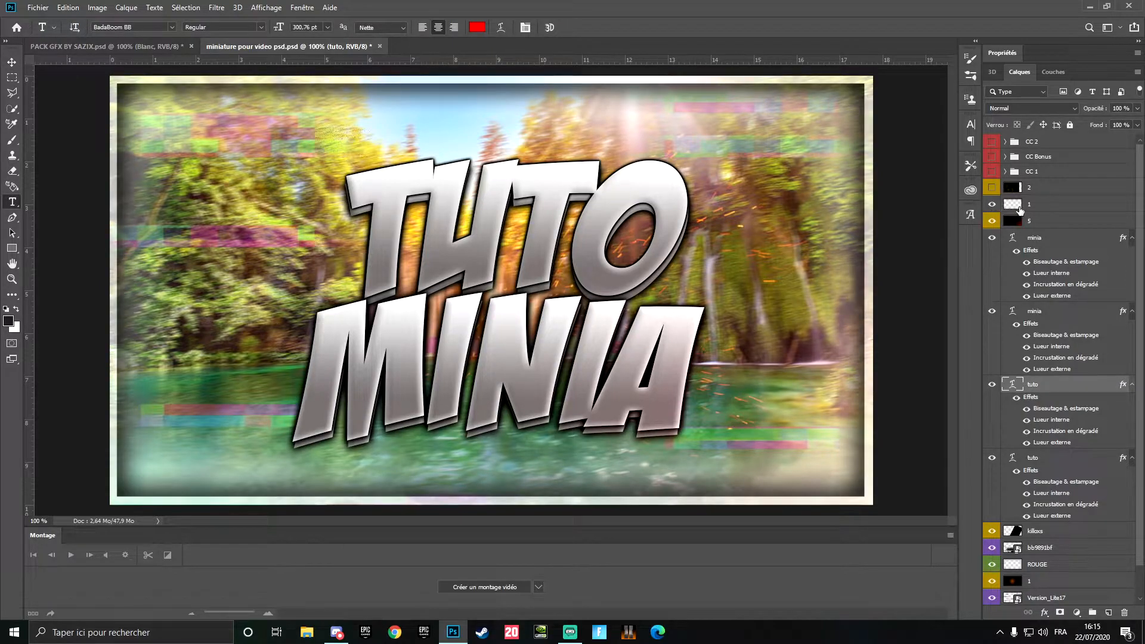
pyautogui.click(1040, 207)
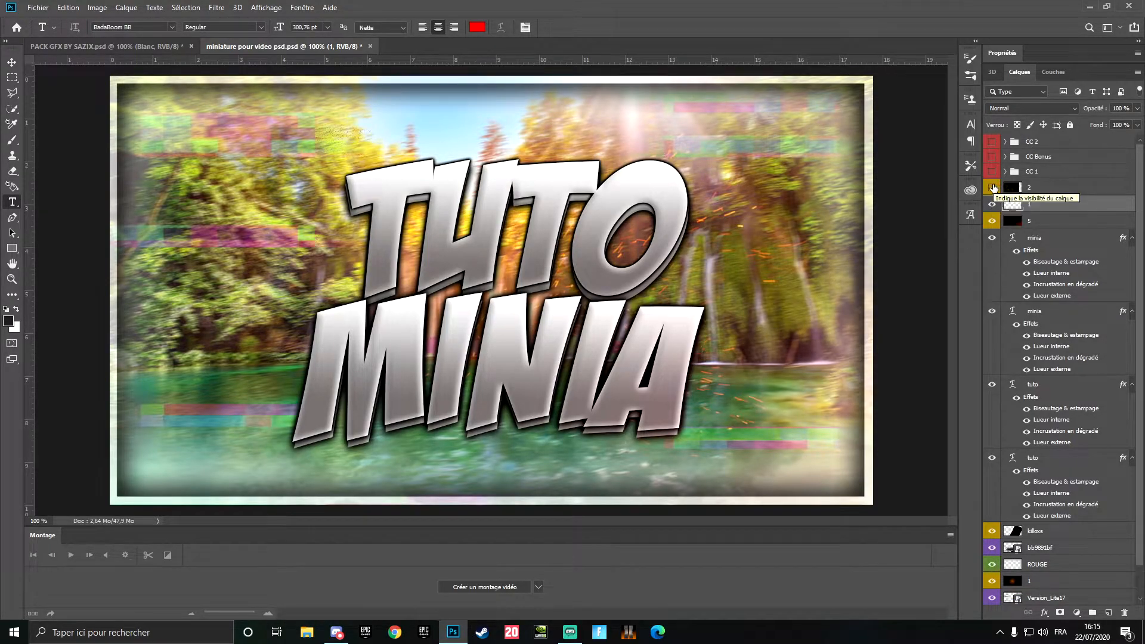
# Step: Switch to the PACK GFX BY SAZIX document, and collapse and hide its LIGHT and EFFET groups
pyautogui.click(181, 47)
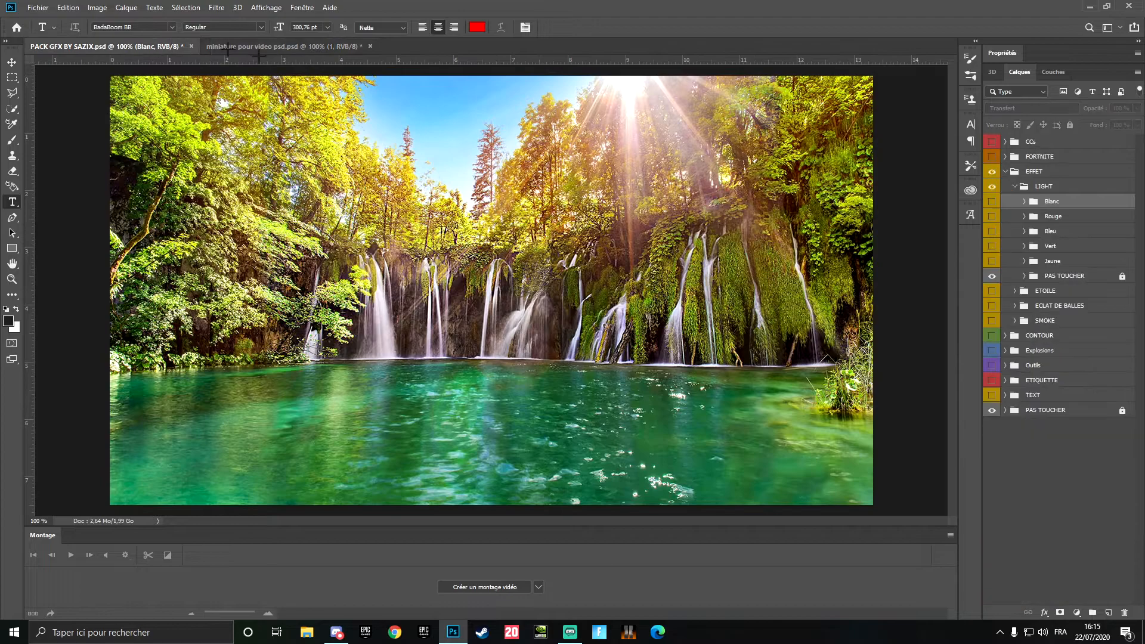
pyautogui.click(1004, 190)
pyautogui.click(992, 187)
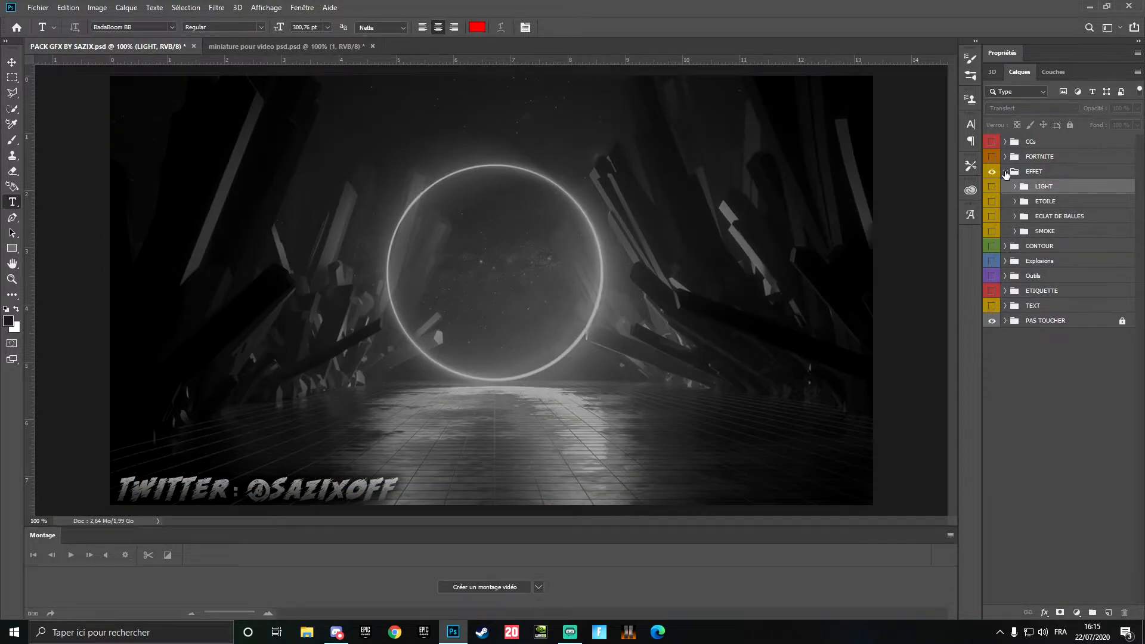
pyautogui.click(1006, 172)
pyautogui.click(992, 172)
# Step: Preview border layers ROUGE, 5 and 1 of the CONTOUR group, collapse the group and return to the miniature document
pyautogui.click(992, 186)
pyautogui.click(1006, 186)
pyautogui.click(992, 202)
pyautogui.click(993, 352)
pyautogui.click(992, 352)
pyautogui.click(992, 286)
pyautogui.click(993, 286)
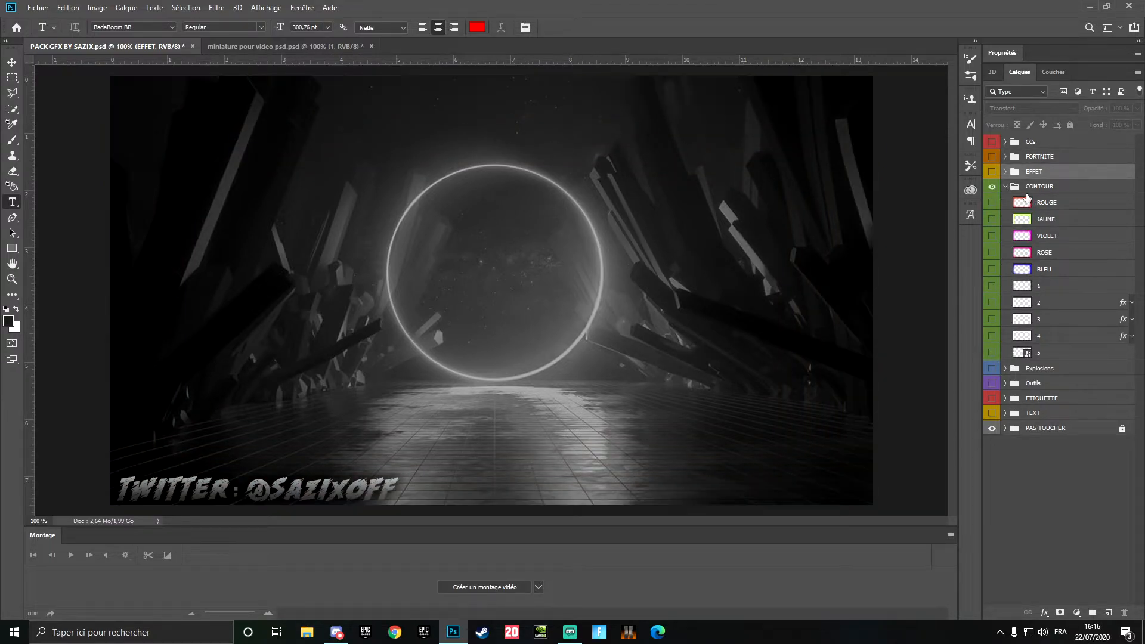
pyautogui.click(1006, 187)
pyautogui.click(280, 46)
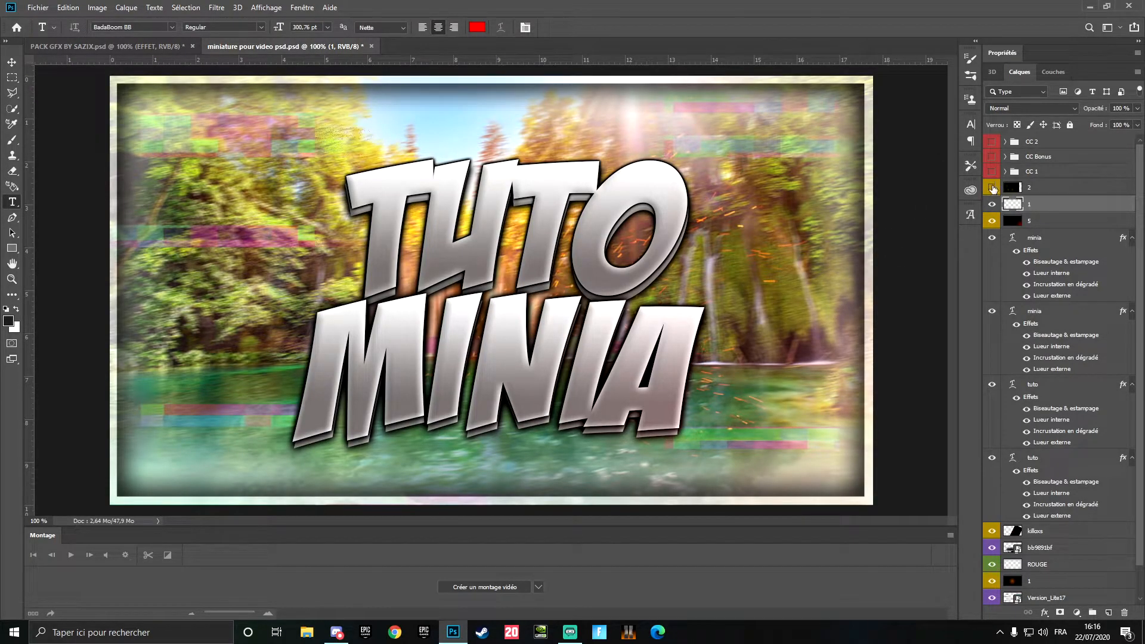
# Step: Reveal effect layer 2 above the white border and compare the thumbnail with and without it, leaving the layer shown
pyautogui.click(992, 188)
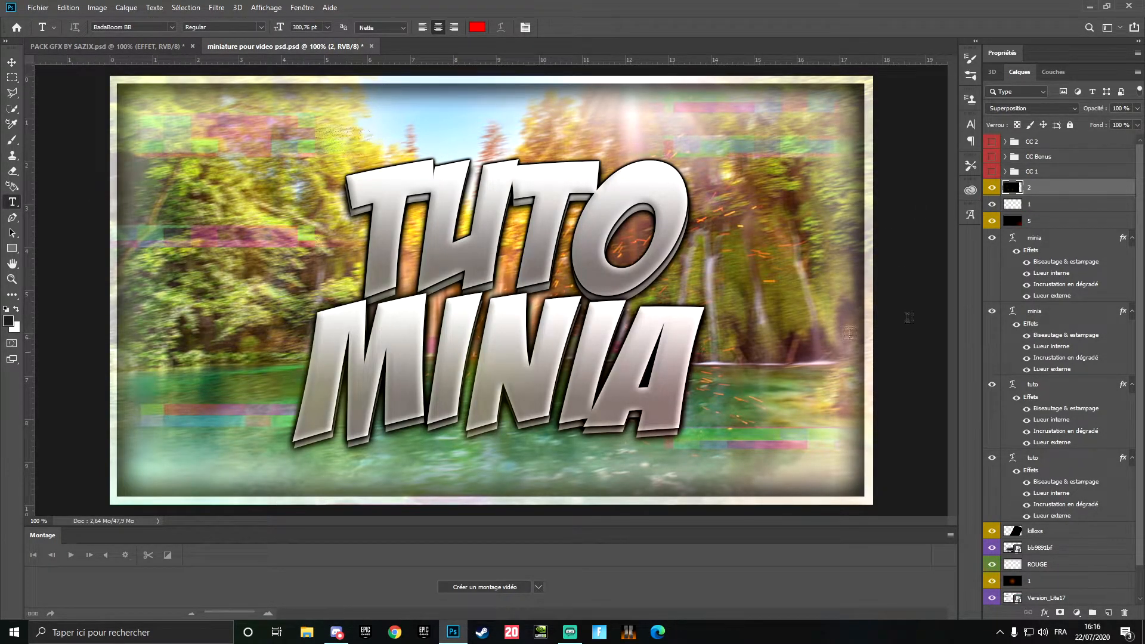
pyautogui.click(993, 189)
pyautogui.click(994, 191)
pyautogui.click(994, 191)
pyautogui.click(993, 189)
pyautogui.click(993, 190)
pyautogui.click(993, 190)
pyautogui.click(993, 190)
# Step: Reveal the CC 1 color correction group and compare the thumbnail with and without it, leaving the group shown
pyautogui.scroll(-1, 996, 145)
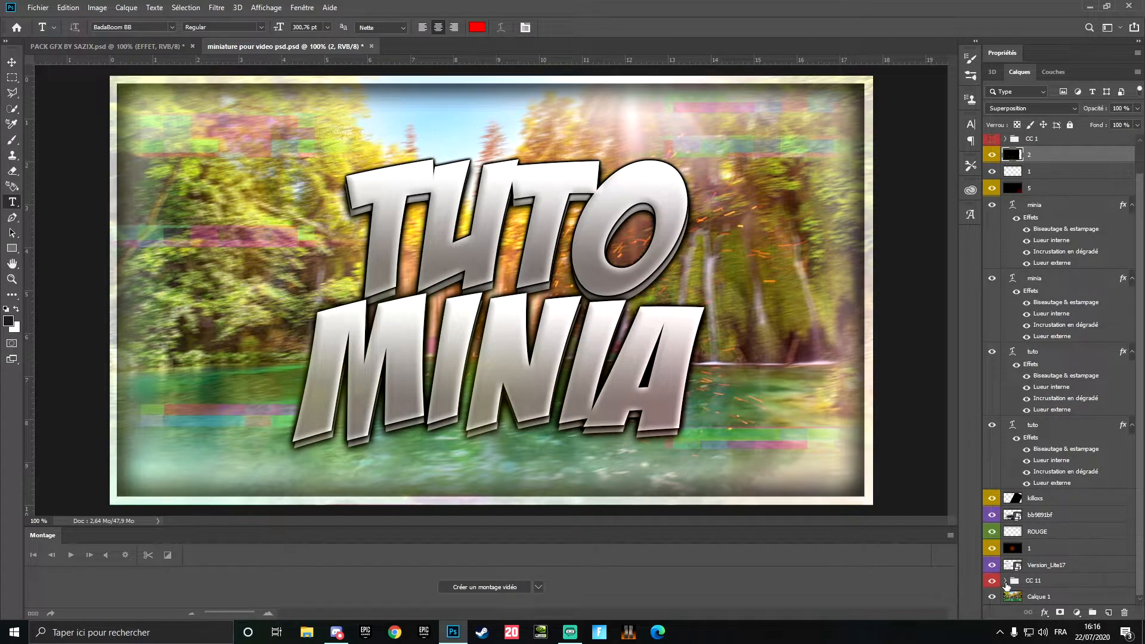
pyautogui.scroll(1, 1024, 256)
pyautogui.click(993, 174)
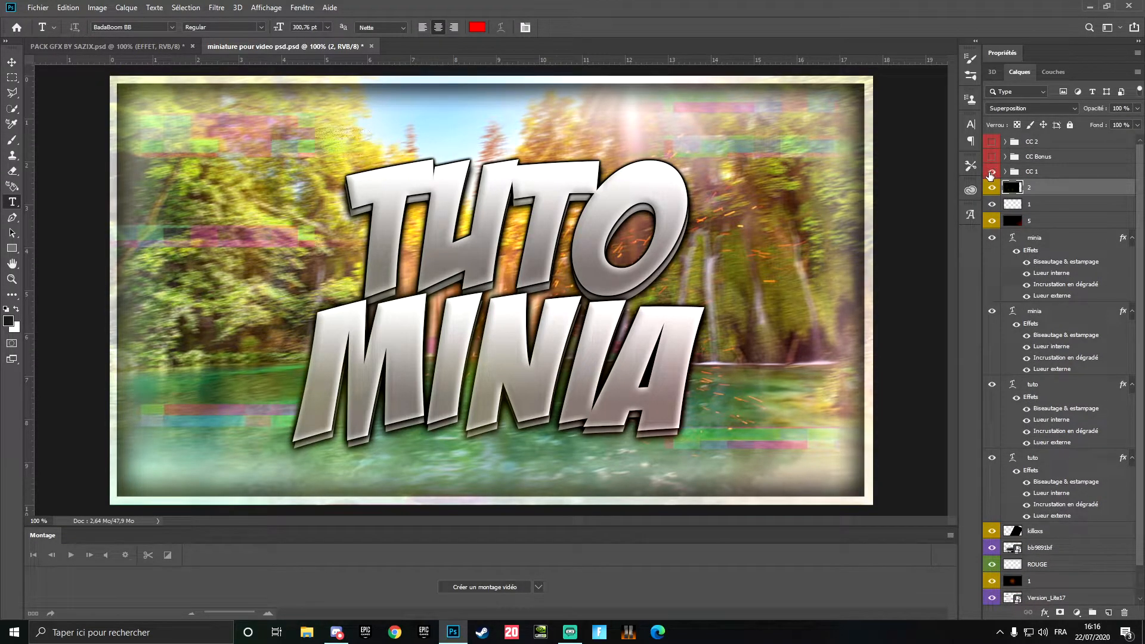
pyautogui.click(992, 173)
pyautogui.click(992, 173)
pyautogui.click(993, 173)
pyautogui.click(993, 173)
pyautogui.click(992, 173)
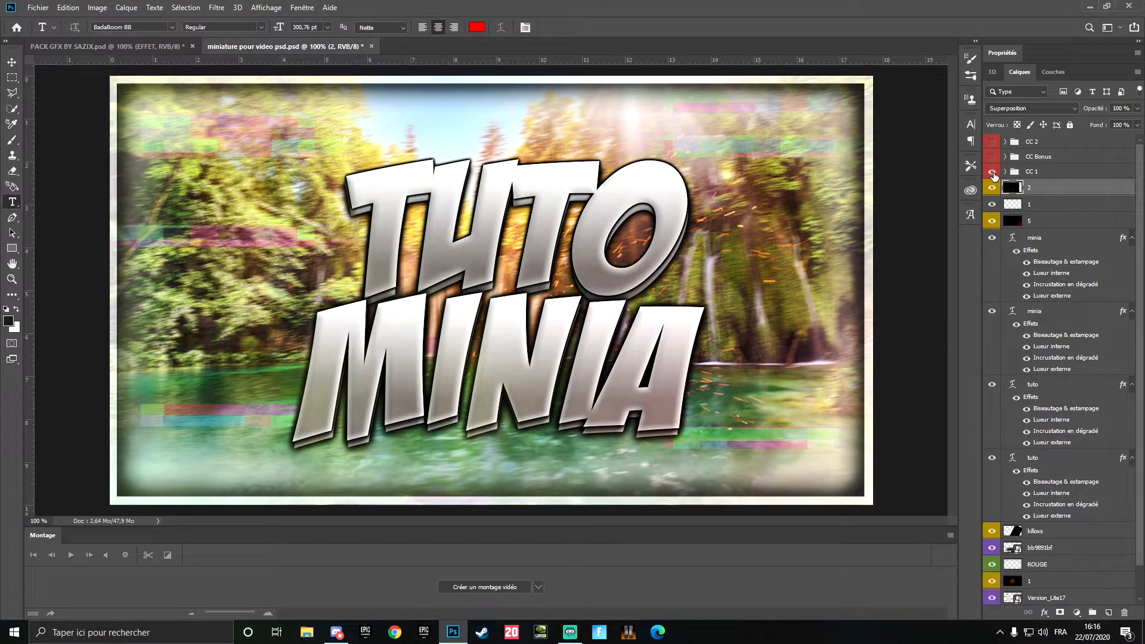
# Step: Reveal the CC Bonus and CC 2 color correction groups, comparing the thumbnail with and without each and leaving both shown
pyautogui.click(992, 158)
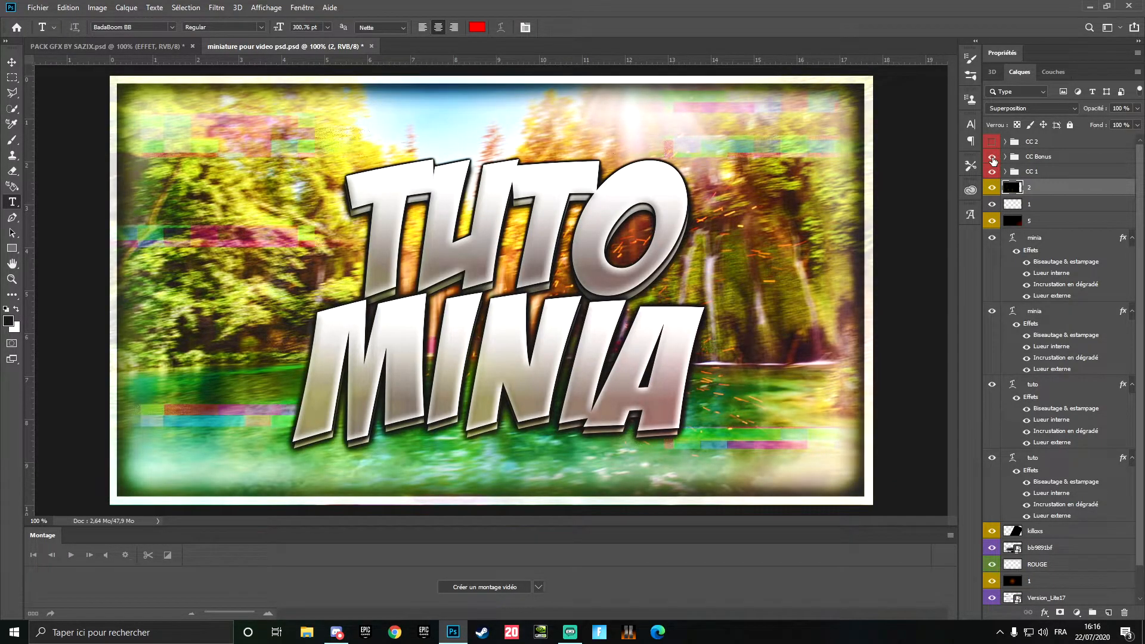
pyautogui.click(993, 158)
pyautogui.click(993, 158)
pyautogui.click(993, 143)
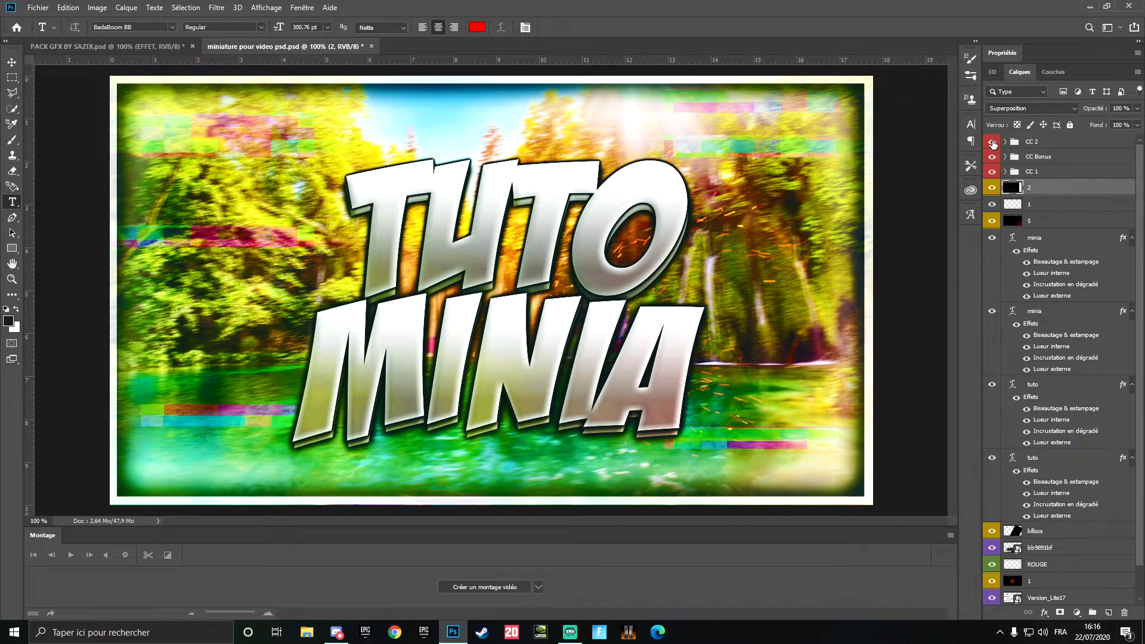
pyautogui.click(992, 142)
pyautogui.click(992, 143)
pyautogui.scroll(-1, 1037, 234)
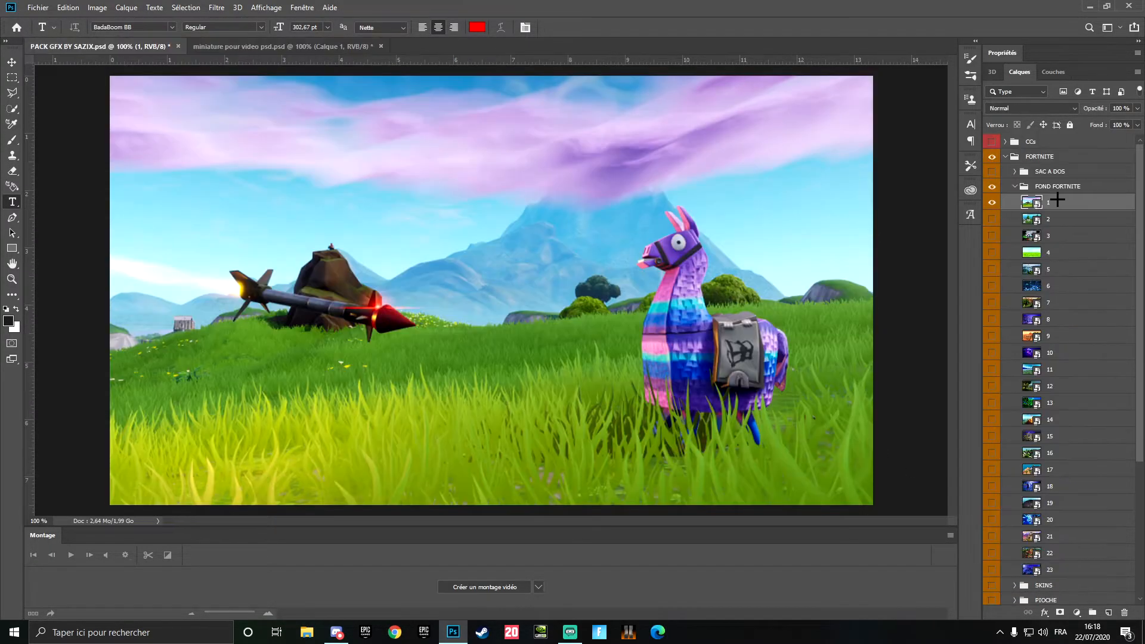
# Step: Open the image size settings of the PACK GFX BY SAZIX document to check its width and height
pyautogui.rightClick(1056, 201)
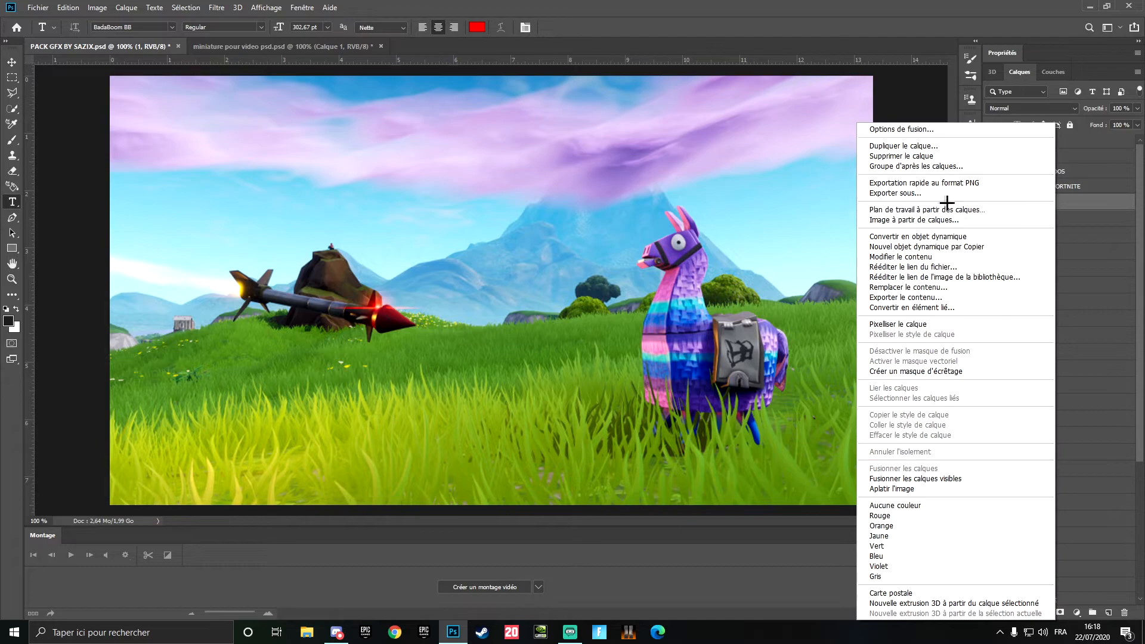
pyautogui.click(96, 7)
pyautogui.click(97, 7)
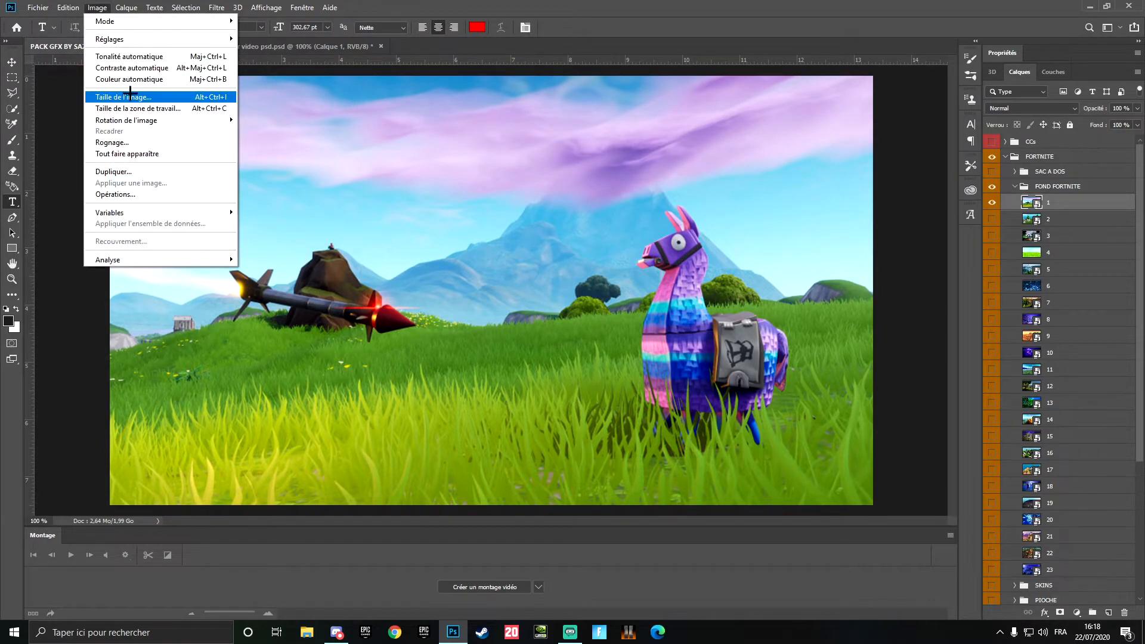
pyautogui.click(140, 99)
pyautogui.click(657, 198)
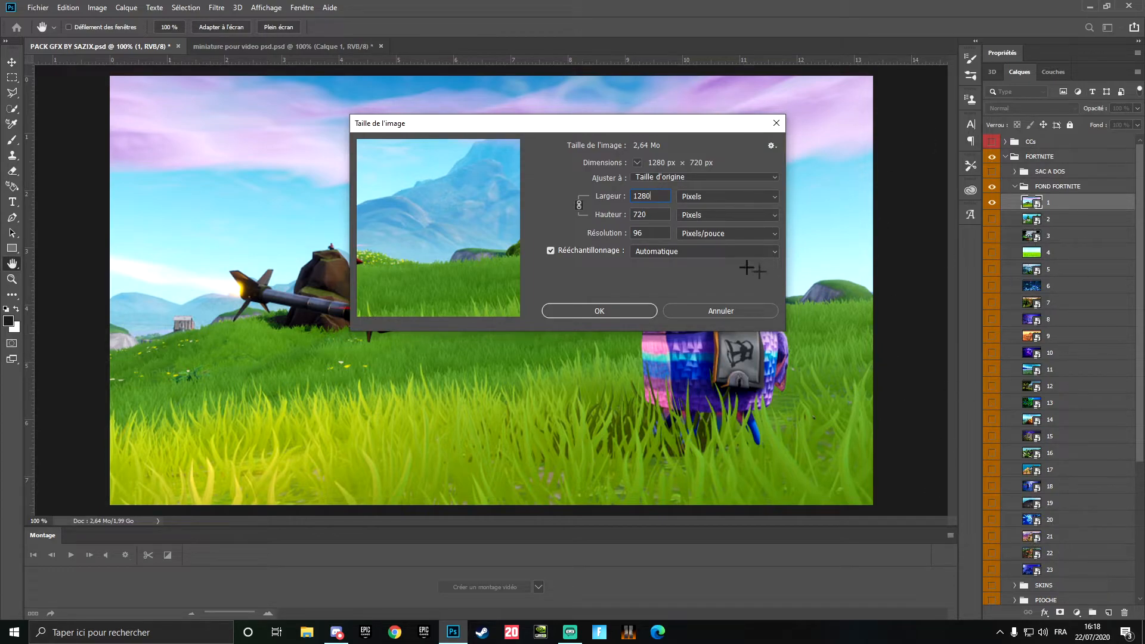
# Step: Unlink width and height in the image size settings and set them to 1920 by 1080 pixels
pyautogui.moveTo(655, 196); pyautogui.dragTo(637, 197)
pyautogui.click(579, 205)
pyautogui.click(666, 198)
pyautogui.doubleClick(666, 199)
pyautogui.press('BackSpace')
pyautogui.write('1920')
pyautogui.click(655, 215)
pyautogui.doubleClick(656, 215)
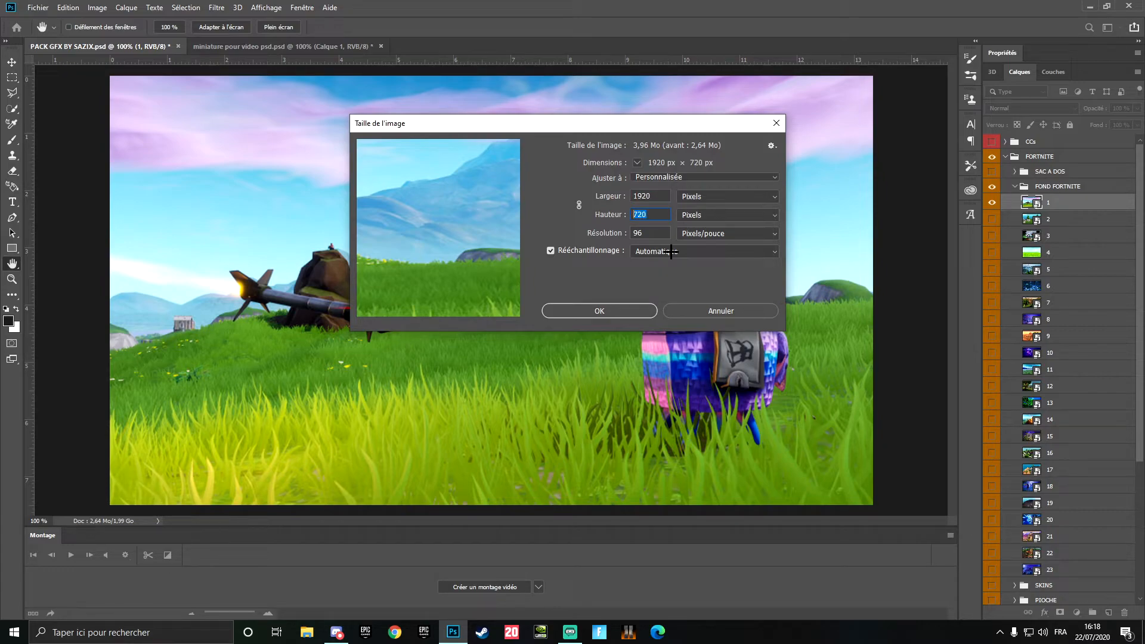
pyautogui.write('10')
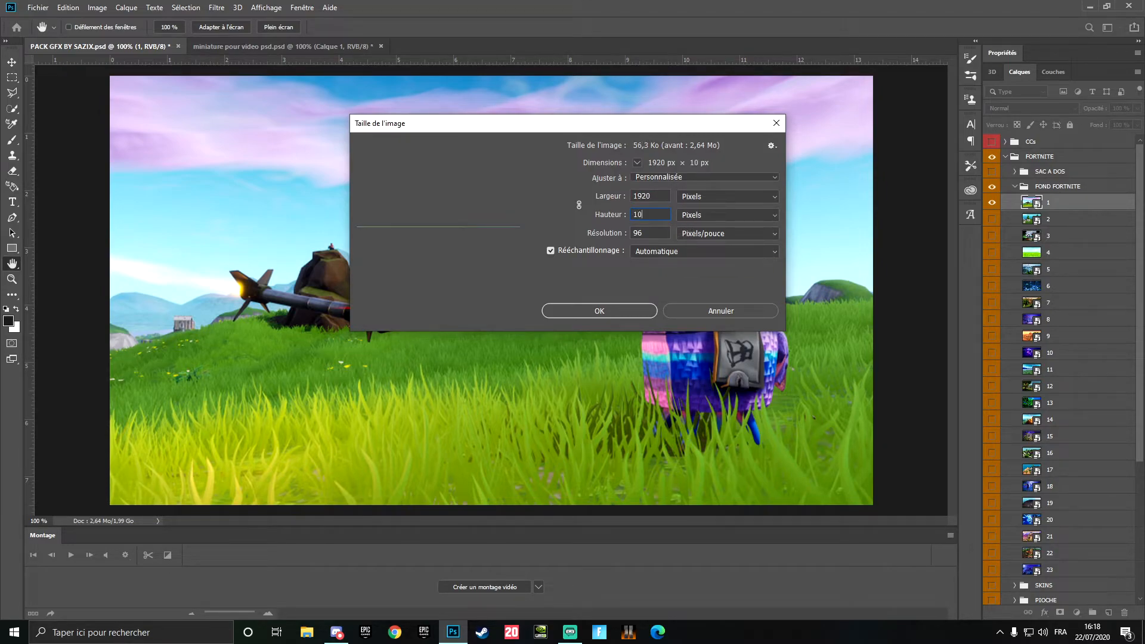
pyautogui.write('80')
# Step: Restore the image size settings to 1280 by 720 pixels with width and height linked
pyautogui.click(642, 197)
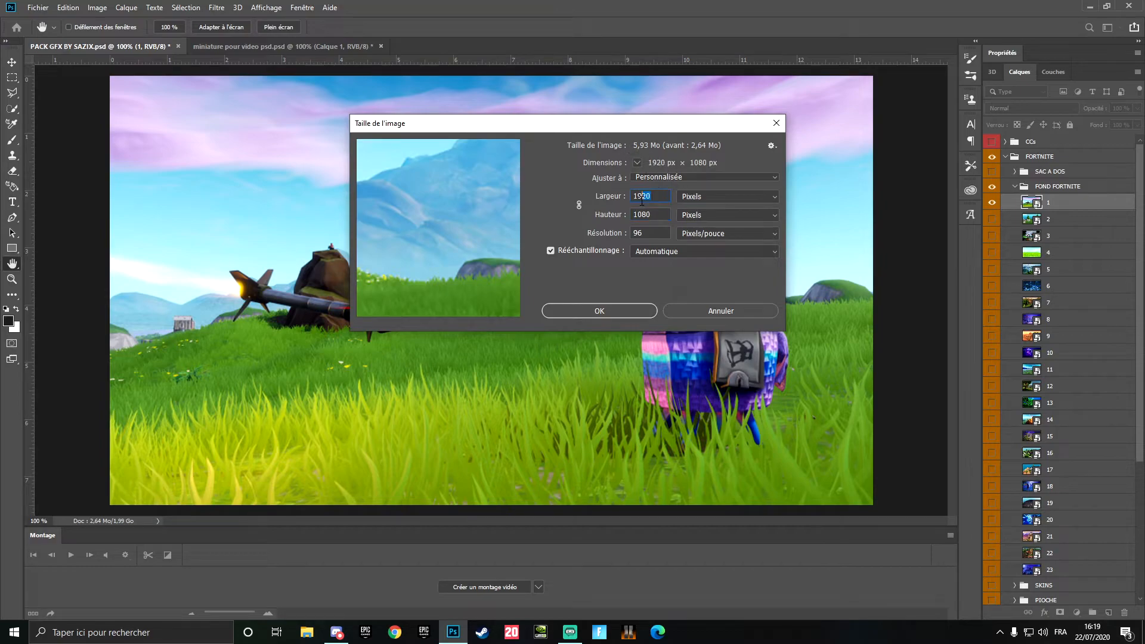
pyautogui.write('1280')
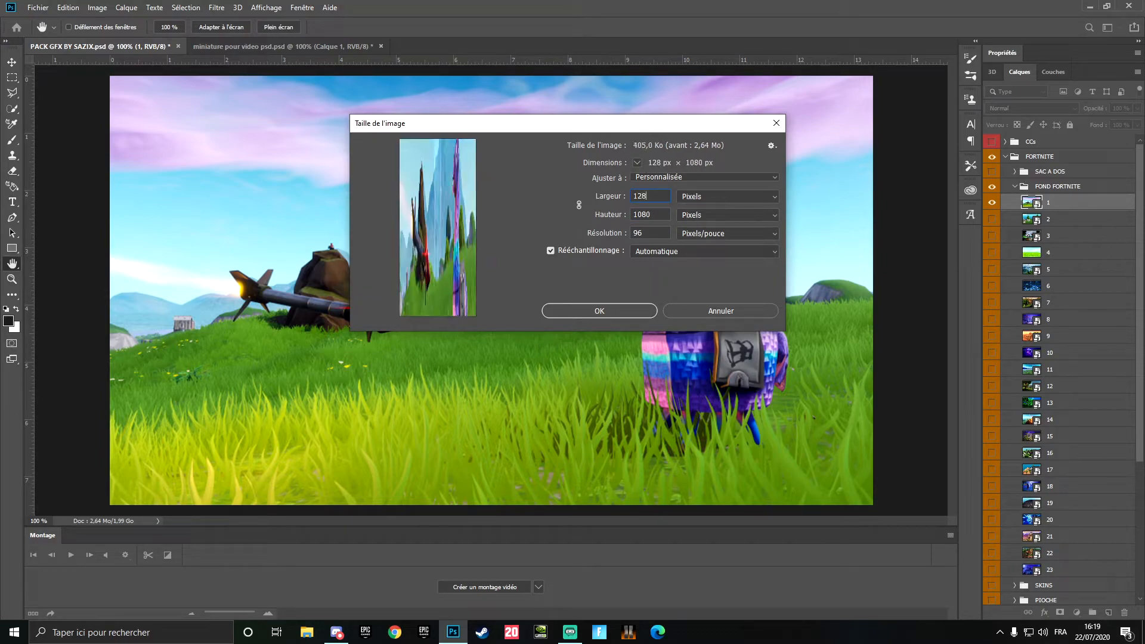
pyautogui.click(579, 204)
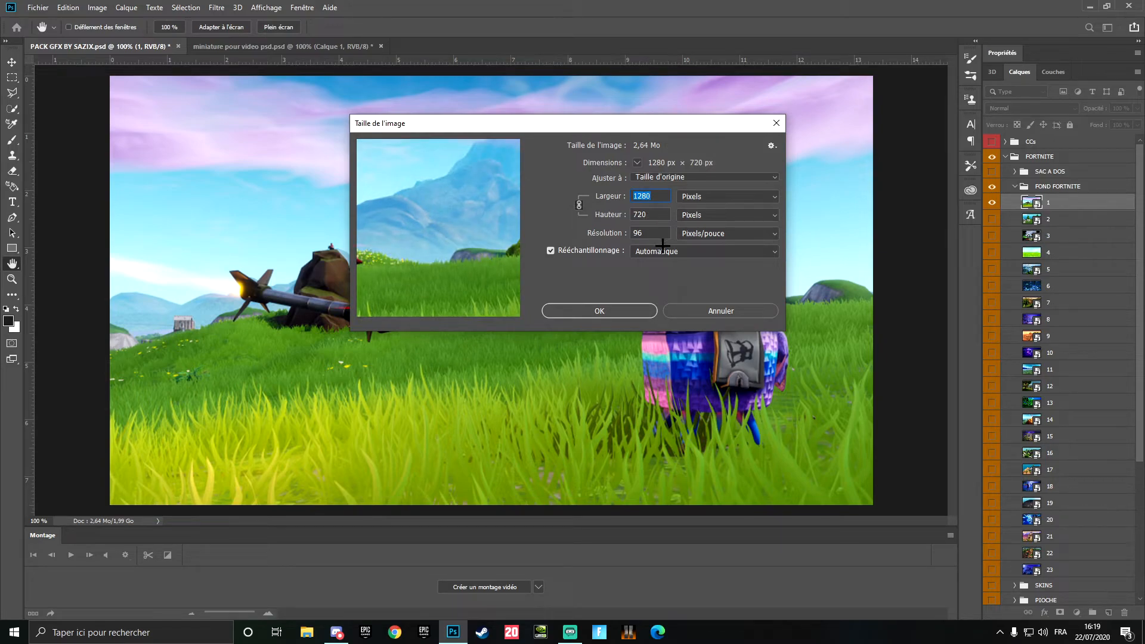
pyautogui.click(662, 197)
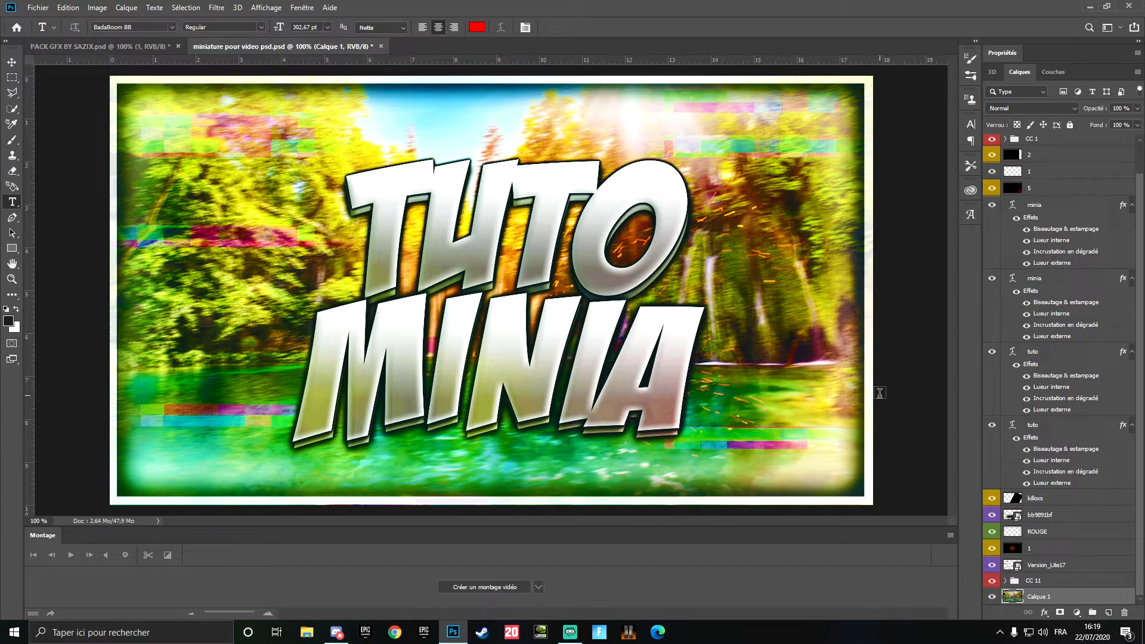
pyautogui.scroll(2, 1100, 242)
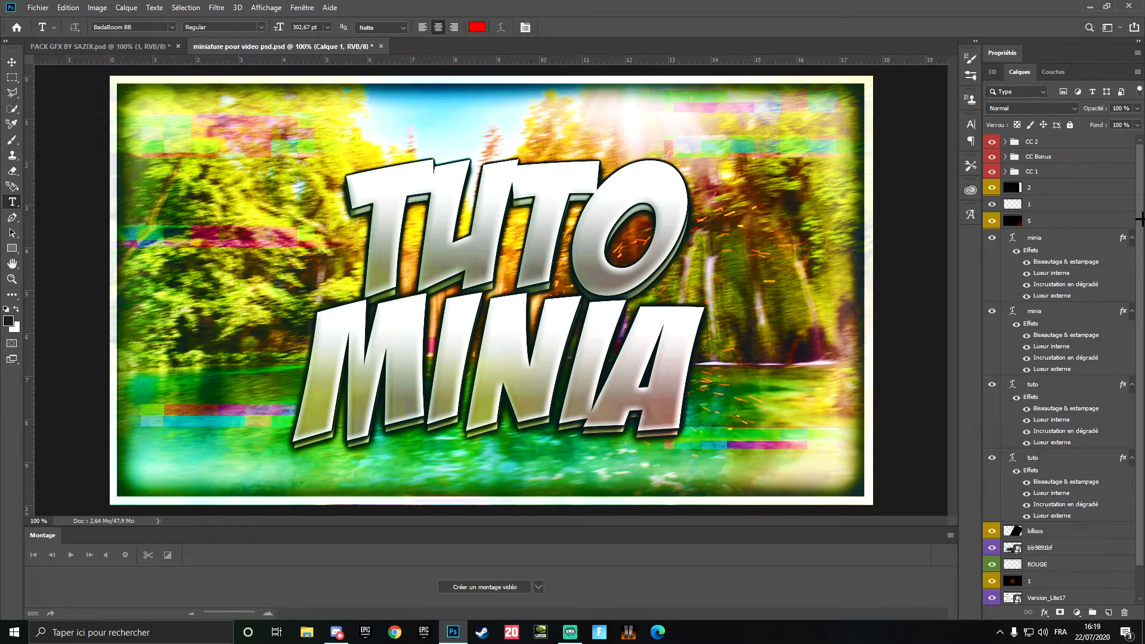
pyautogui.scroll(-2, 1136, 220)
pyautogui.scroll(2, 1134, 251)
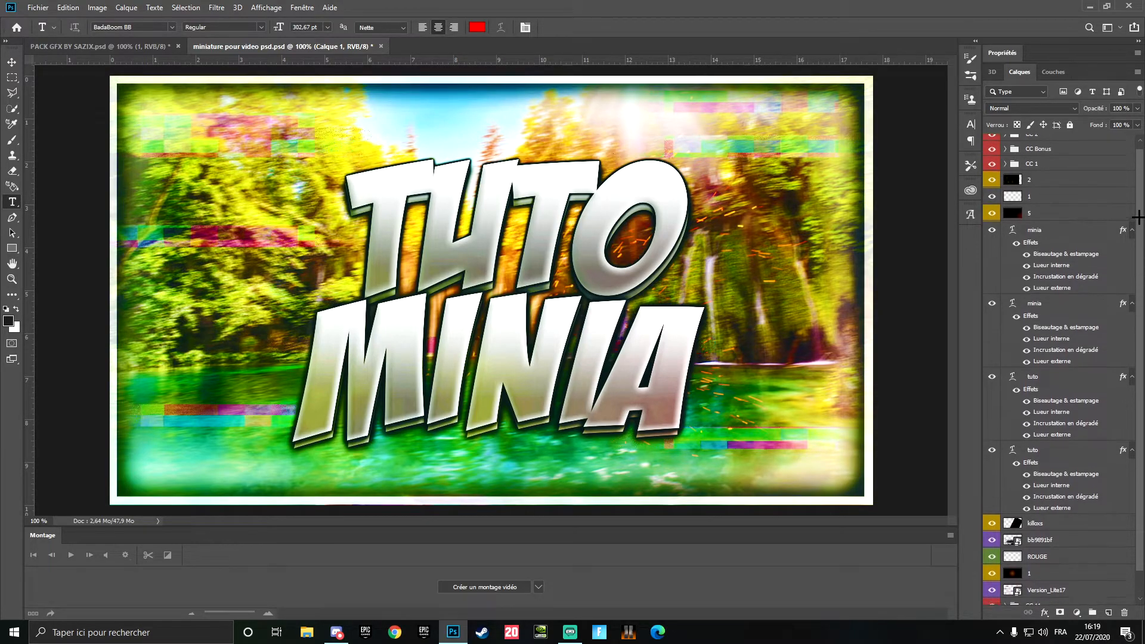